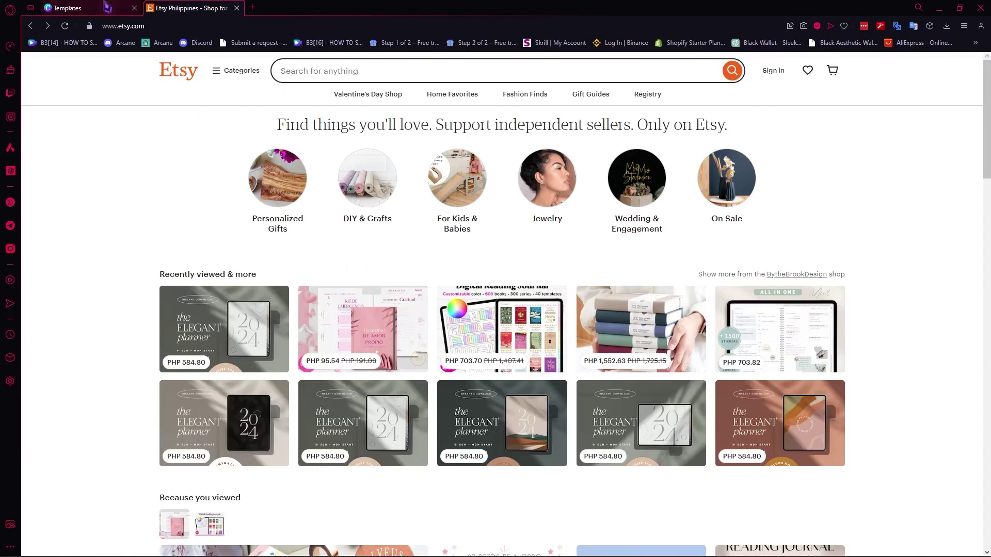
pyautogui.click(67, 8)
pyautogui.scroll(-3, 471, 316)
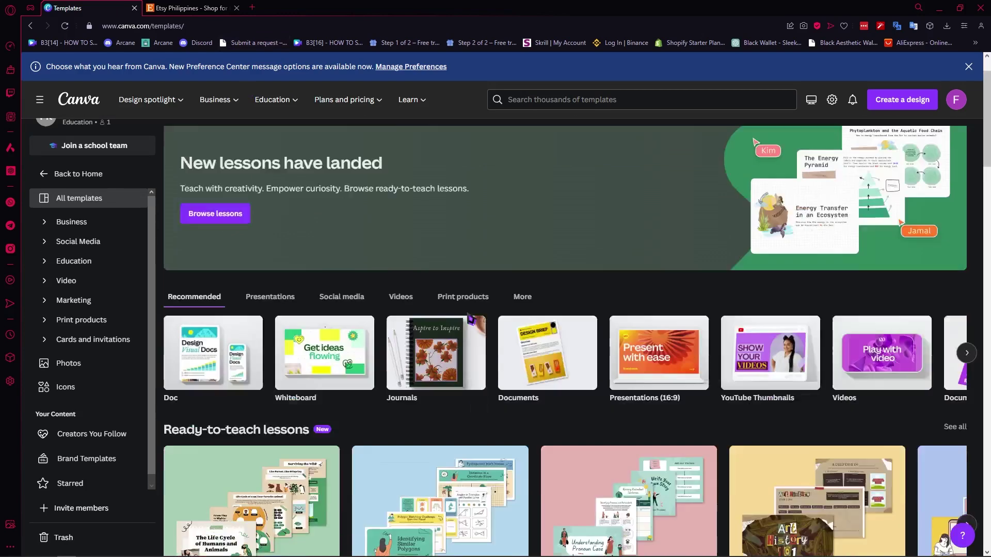
# - Switch to the Etsy page and search the marketplace for "journal"
pyautogui.click(203, 8)
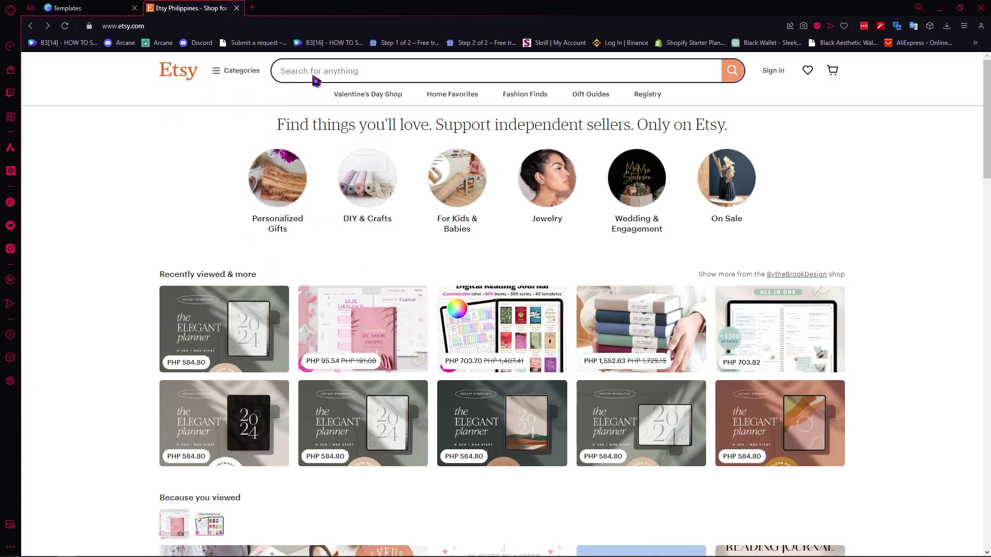
pyautogui.write('journal')
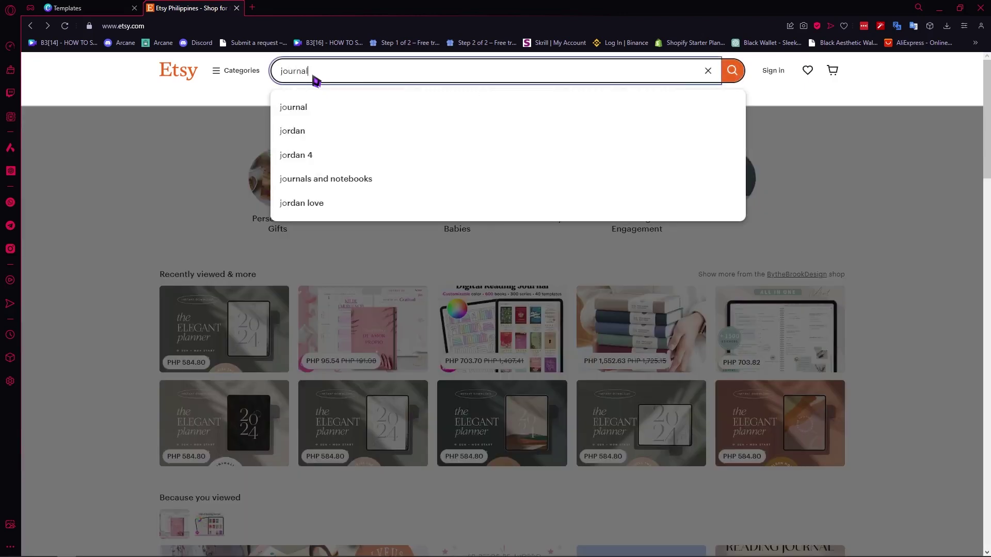
pyautogui.press('Return')
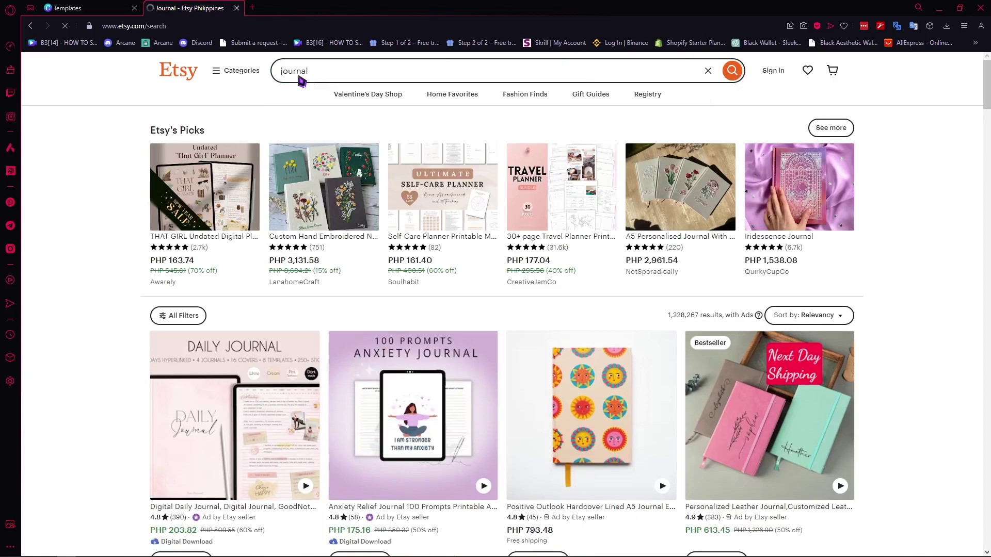
# - Refine the Etsy search to "gratitude journal"
pyautogui.click(279, 75)
pyautogui.write('ga')
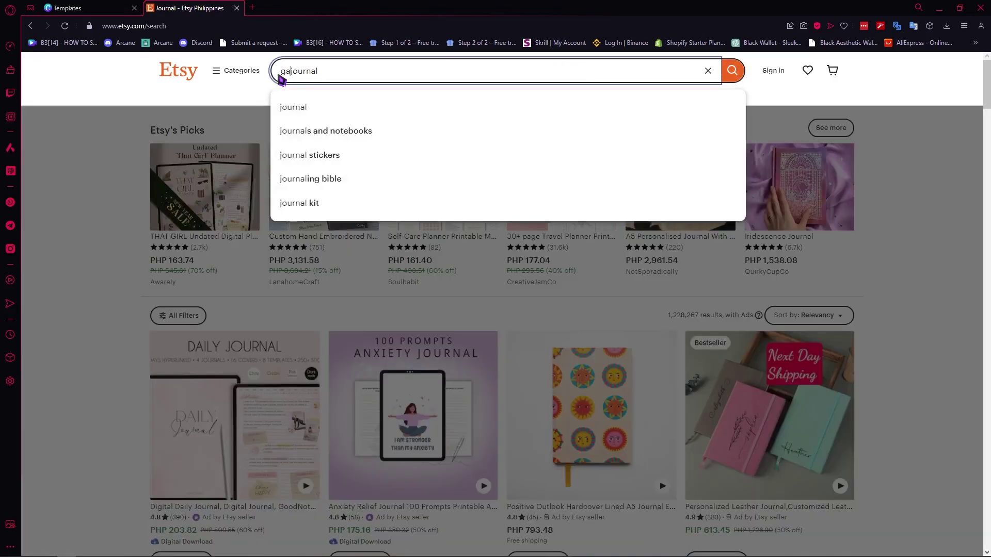
pyautogui.press('BackSpace')
pyautogui.write('ratitude')
pyautogui.press('Return')
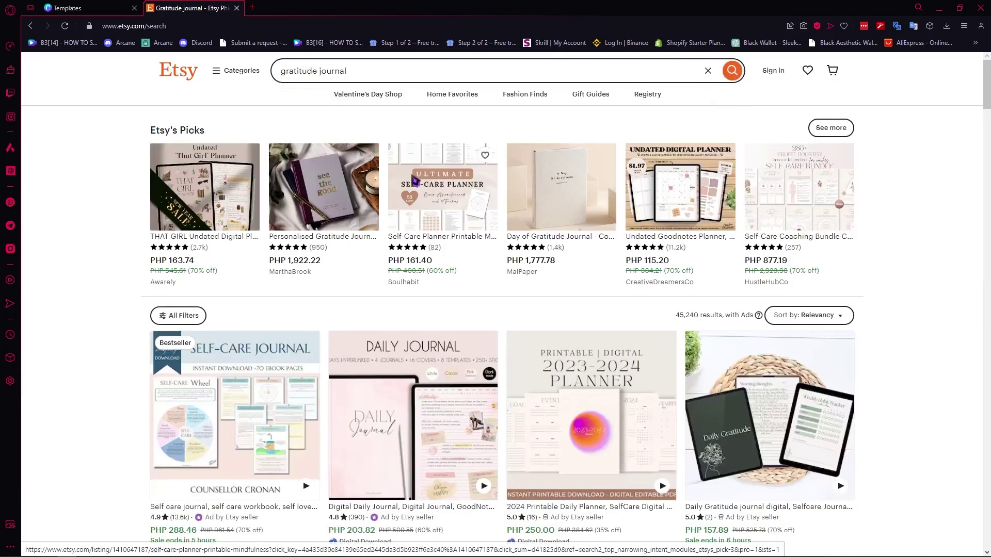
# - Look over the gratitude journal results and open the bestselling Self-Care Journal listing in the first row
pyautogui.scroll(-4, 510, 256)
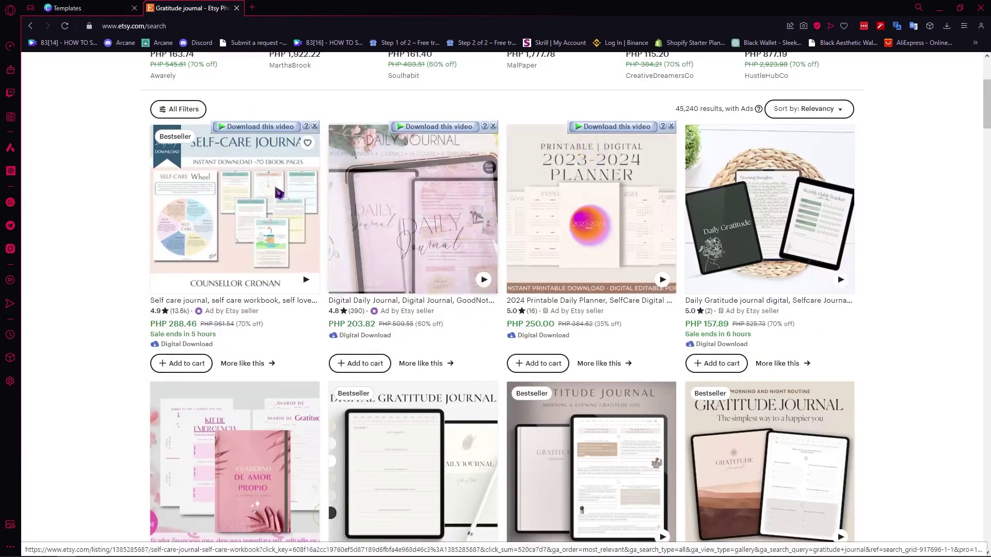
pyautogui.scroll(-3, 419, 373)
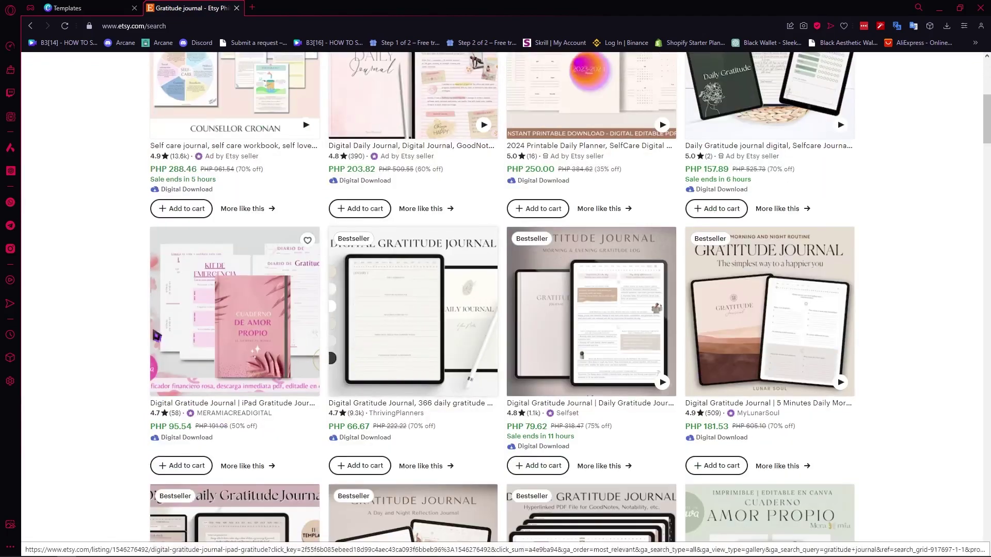
pyautogui.scroll(-3, 420, 374)
pyautogui.scroll(12, 348, 458)
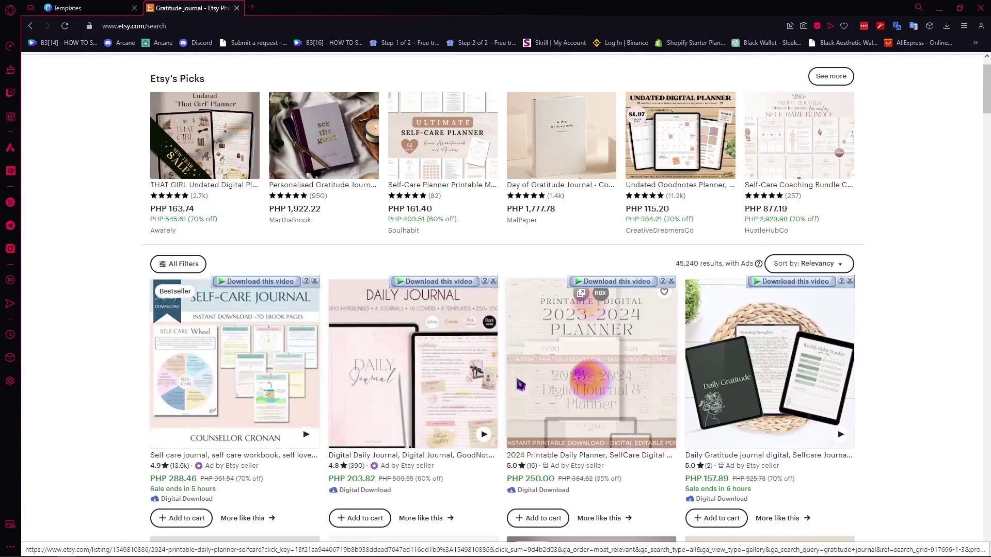
pyautogui.scroll(-2, 575, 332)
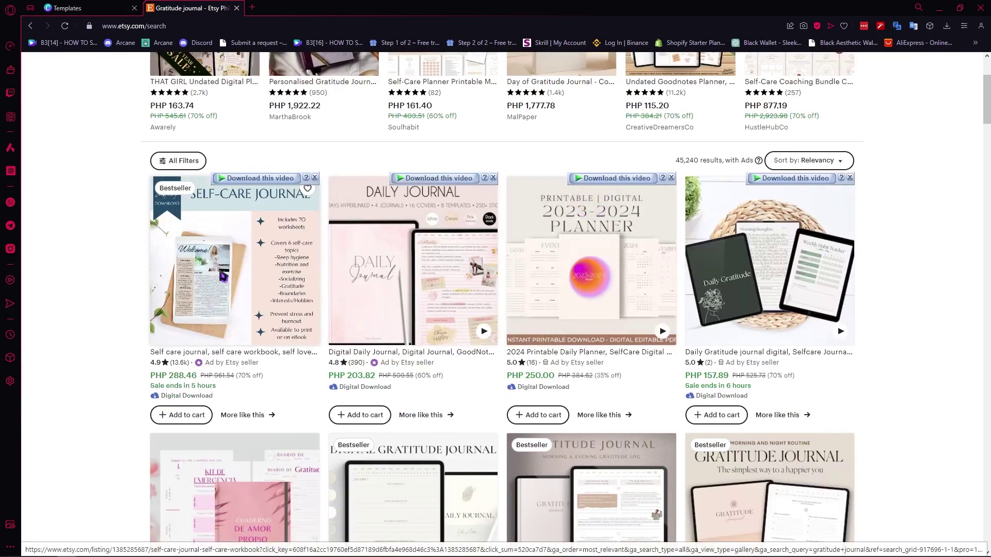
pyautogui.click(222, 277)
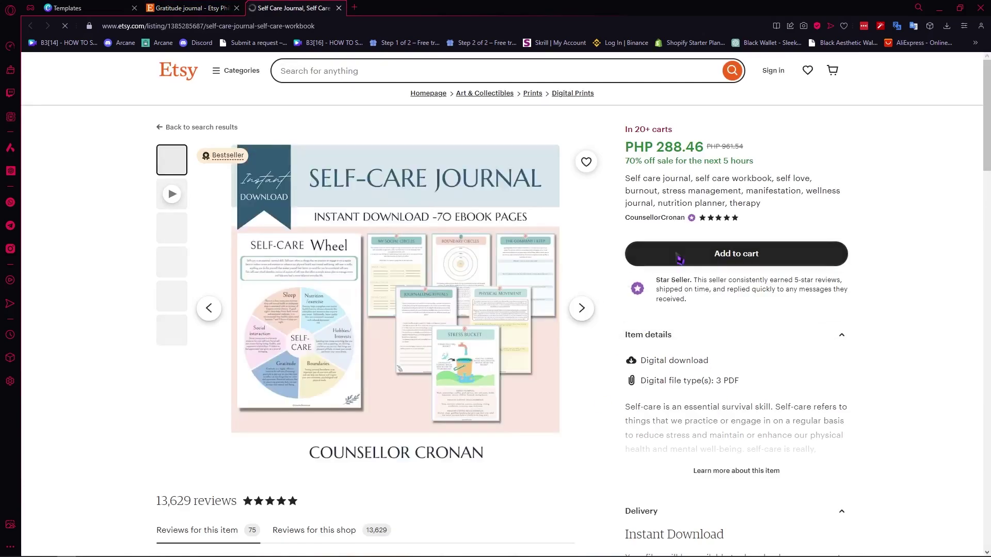
# - Expand the Self-Care Journal's full item description and examine its contents and file details
pyautogui.scroll(-4, 717, 408)
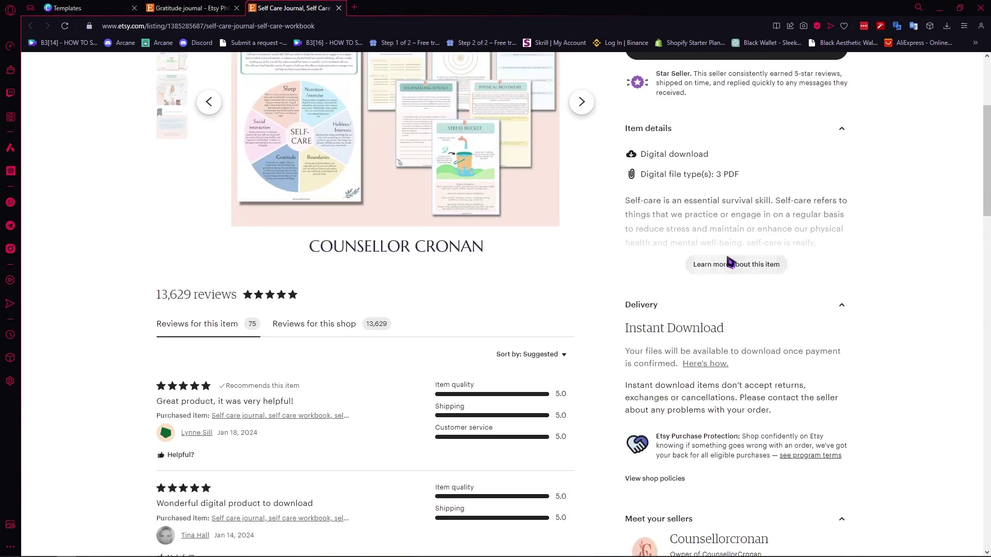
pyautogui.click(730, 265)
pyautogui.scroll(-1, 699, 323)
pyautogui.scroll(4, 681, 347)
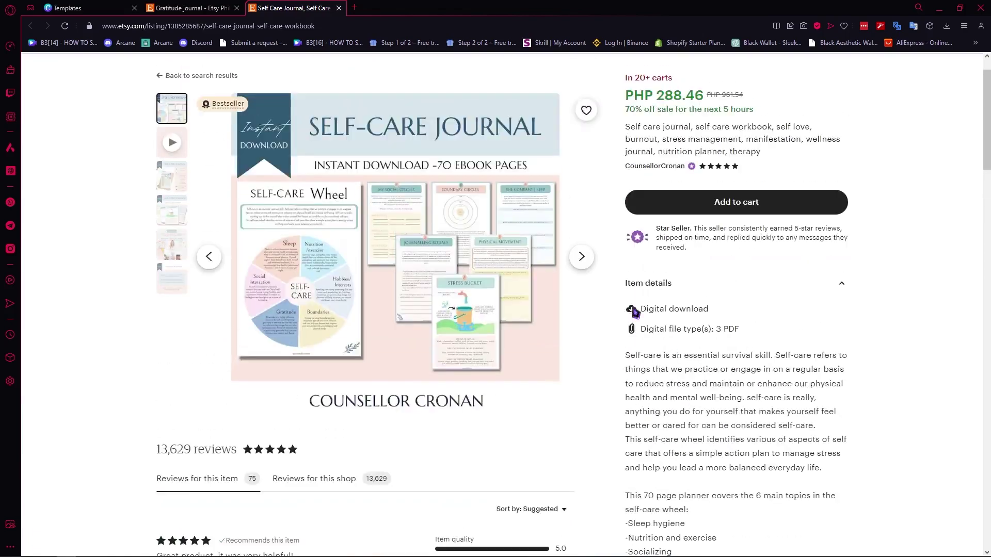
pyautogui.scroll(-6, 693, 406)
pyautogui.scroll(-9, 743, 394)
pyautogui.scroll(13, 708, 354)
pyautogui.scroll(1, 678, 356)
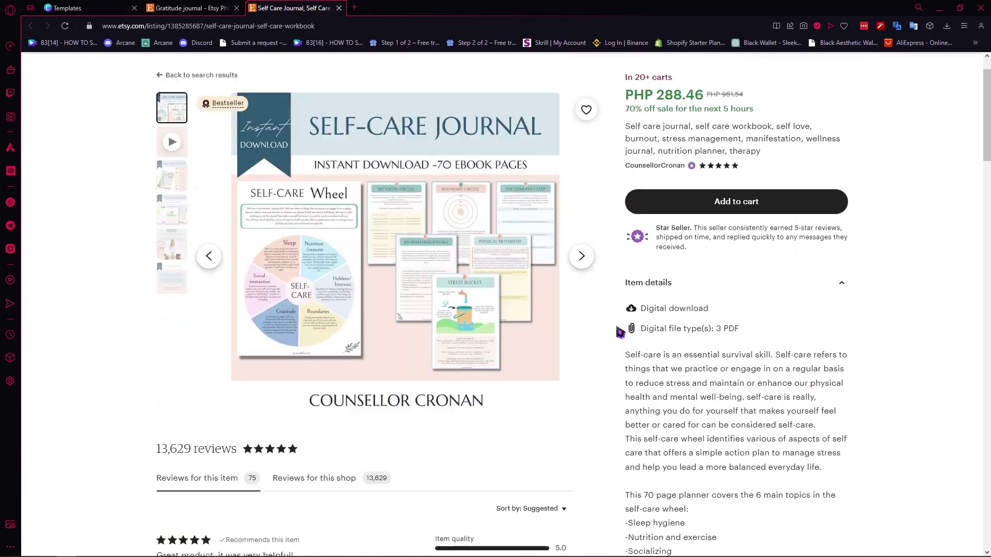
pyautogui.scroll(-3, 731, 329)
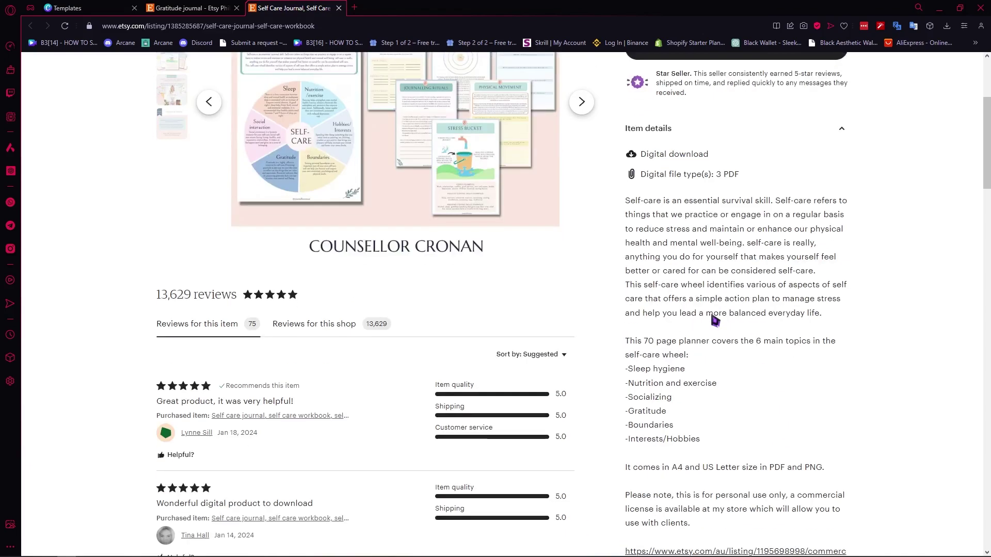
pyautogui.scroll(-5, 702, 315)
pyautogui.scroll(7, 715, 343)
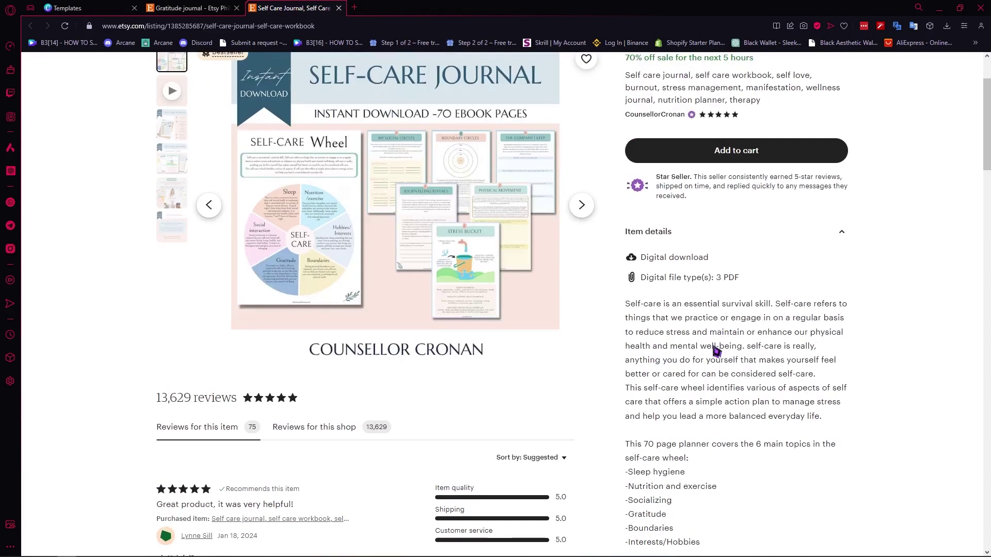
pyautogui.scroll(2, 635, 338)
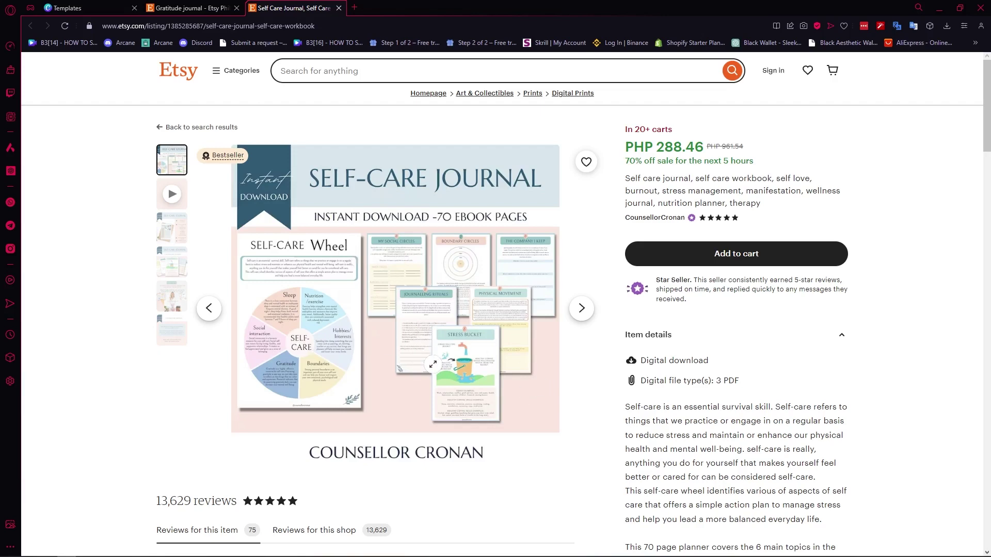
# - Read the listing's covered topics, page sizes, file formats, licence terms and delivery information
pyautogui.scroll(-2, 683, 321)
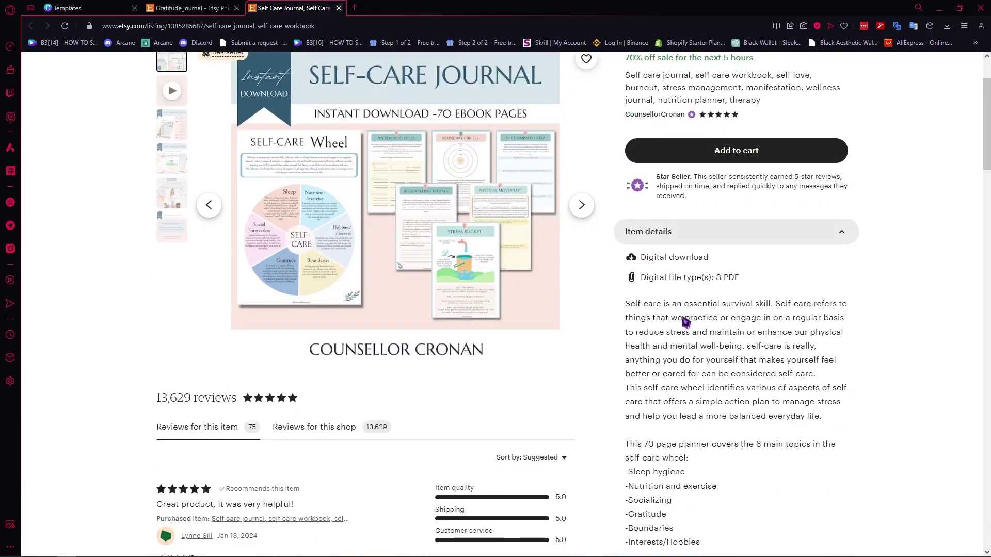
pyautogui.scroll(-3, 652, 324)
pyautogui.scroll(-2, 707, 256)
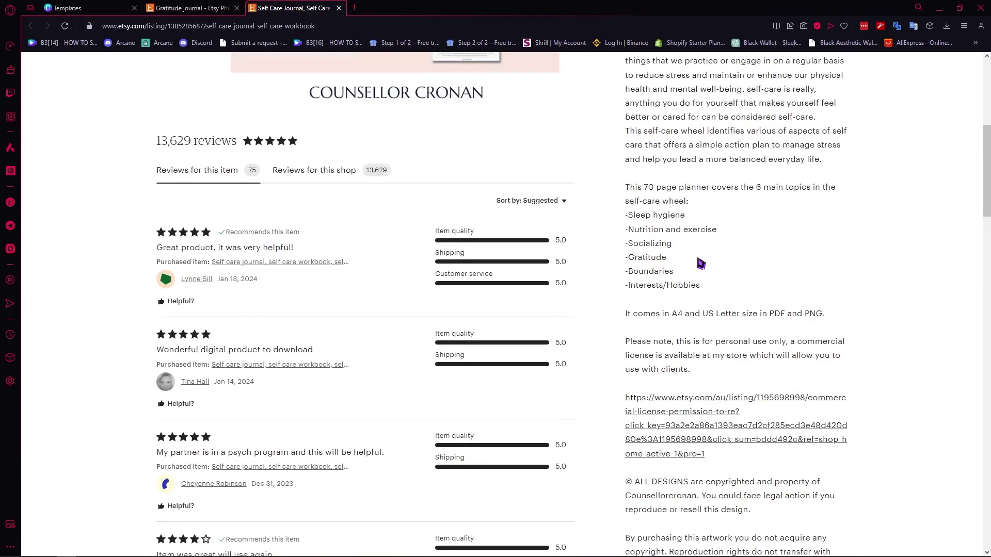
pyautogui.scroll(-3, 645, 216)
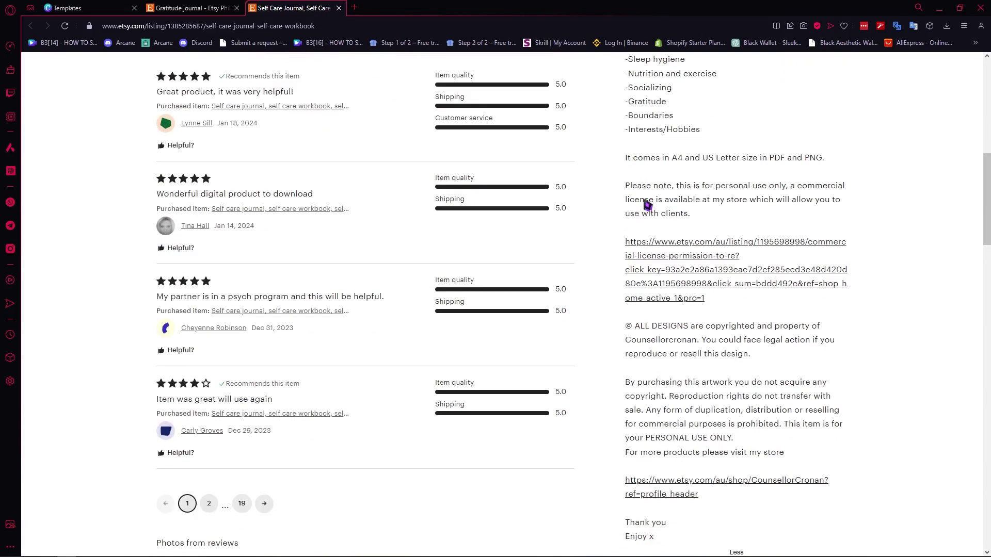
pyautogui.scroll(-2, 645, 216)
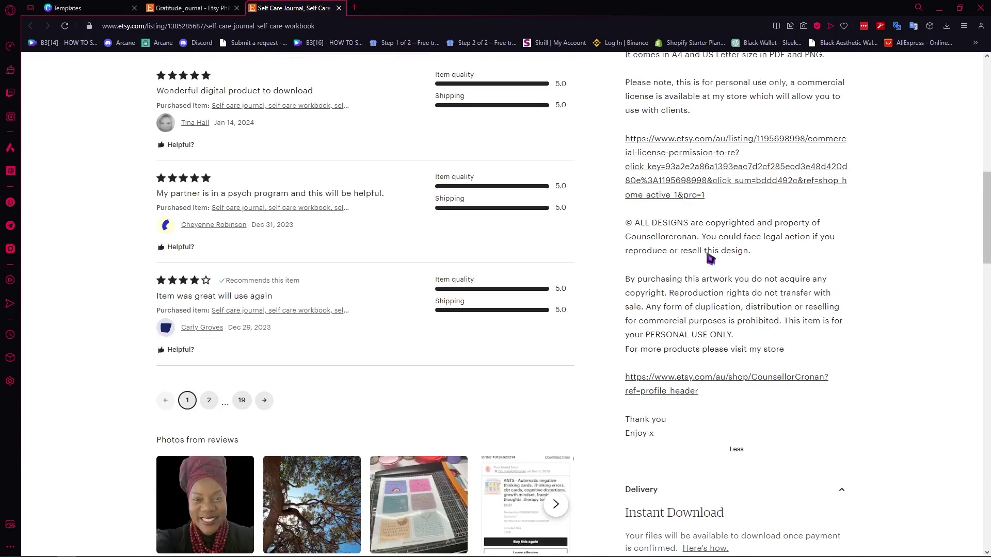
pyautogui.scroll(-3, 671, 207)
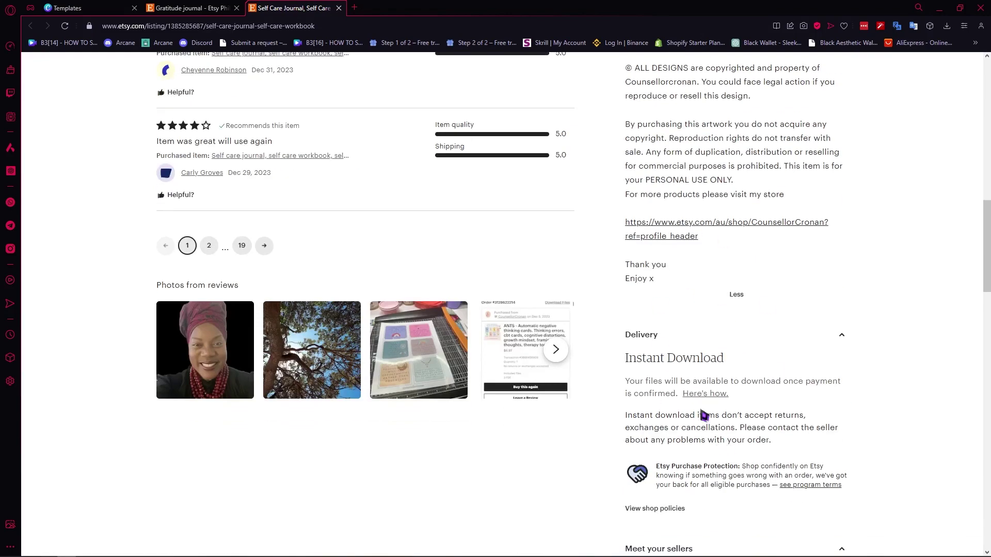
pyautogui.scroll(4, 380, 348)
pyautogui.scroll(15, 650, 226)
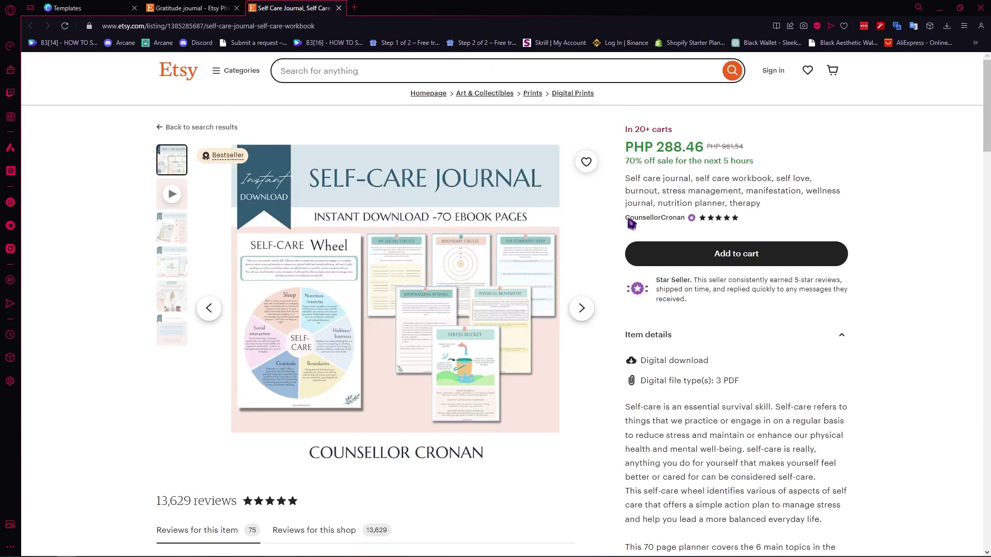
# - View the product image listing the worksheets and topics, and check the digital file type and description
pyautogui.scroll(-1, 640, 219)
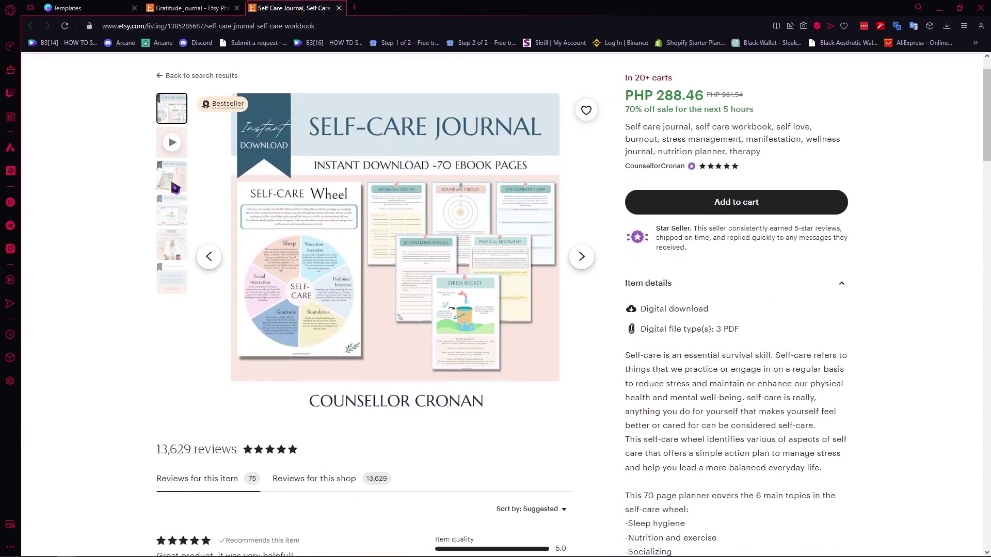
pyautogui.click(175, 189)
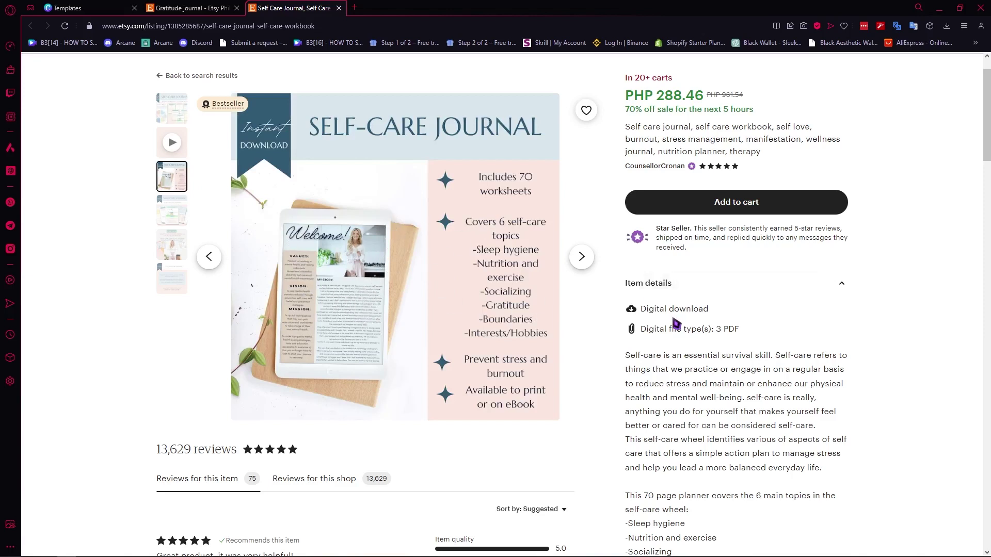
pyautogui.moveTo(721, 333); pyautogui.dragTo(738, 335)
pyautogui.click(734, 347)
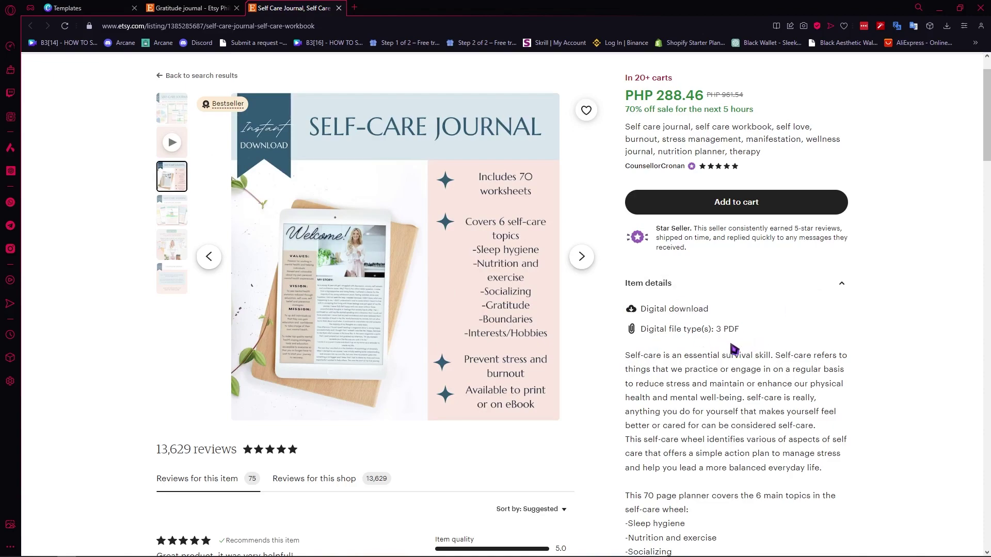
pyautogui.scroll(-7, 733, 346)
pyautogui.scroll(-4, 737, 413)
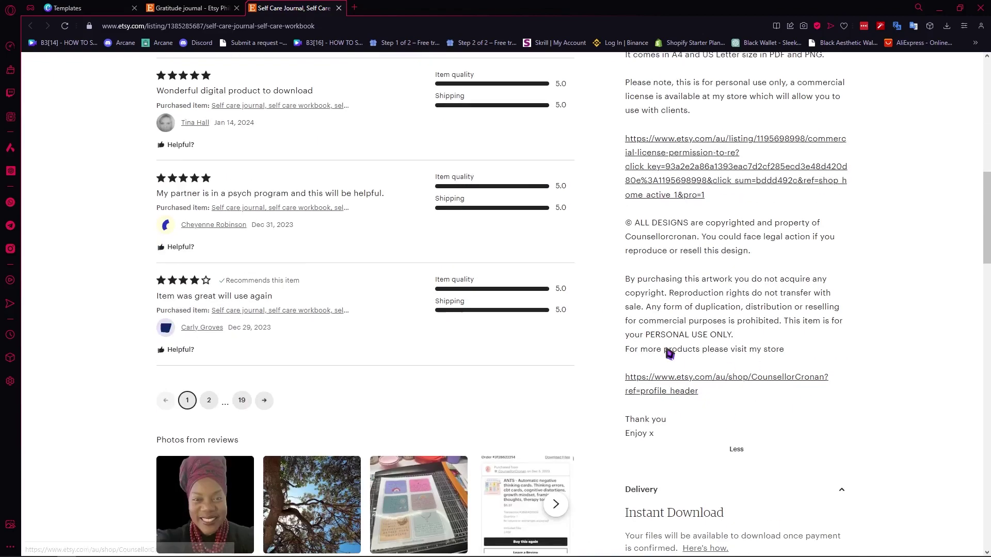
# - Open the Digital Daily Journal listing from the search results in a new tab and examine its details
pyautogui.click(191, 8)
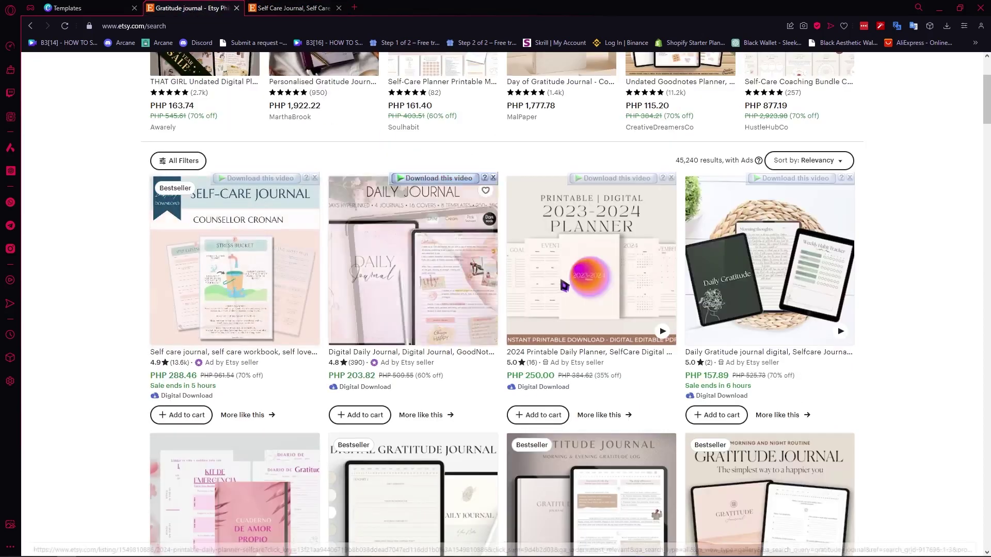
pyautogui.rightClick(411, 246)
pyautogui.click(429, 251)
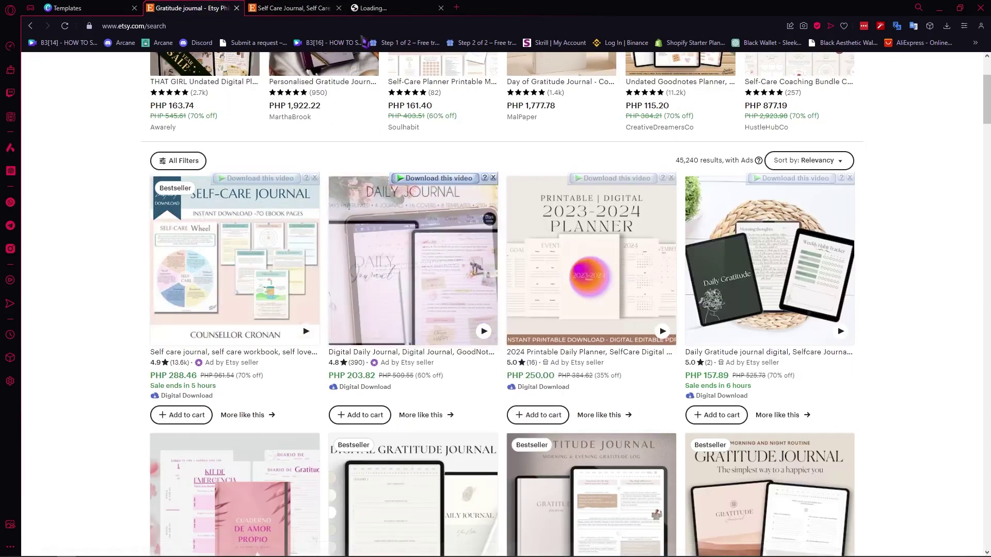
pyautogui.click(382, 7)
pyautogui.scroll(-5, 761, 333)
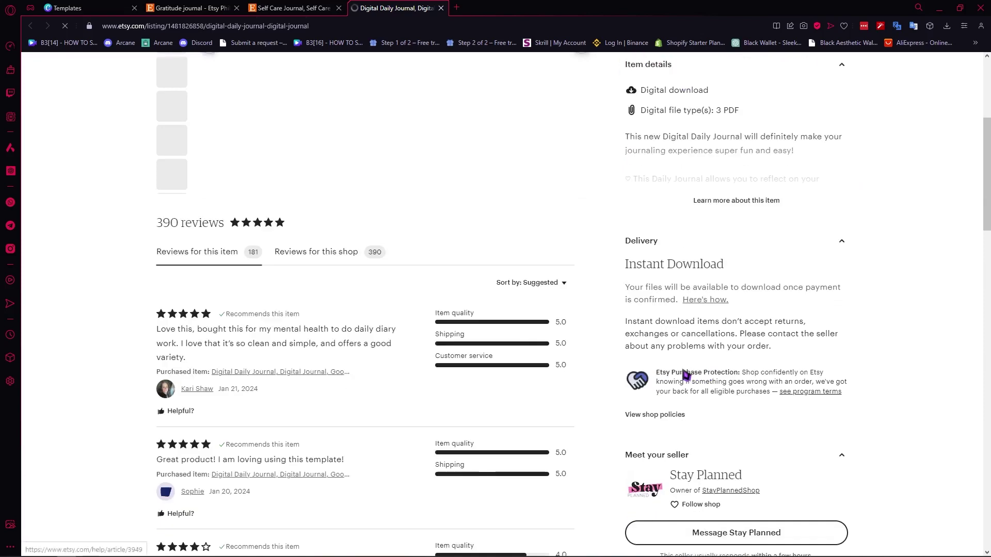
pyautogui.scroll(-5, 420, 401)
pyautogui.scroll(15, 441, 397)
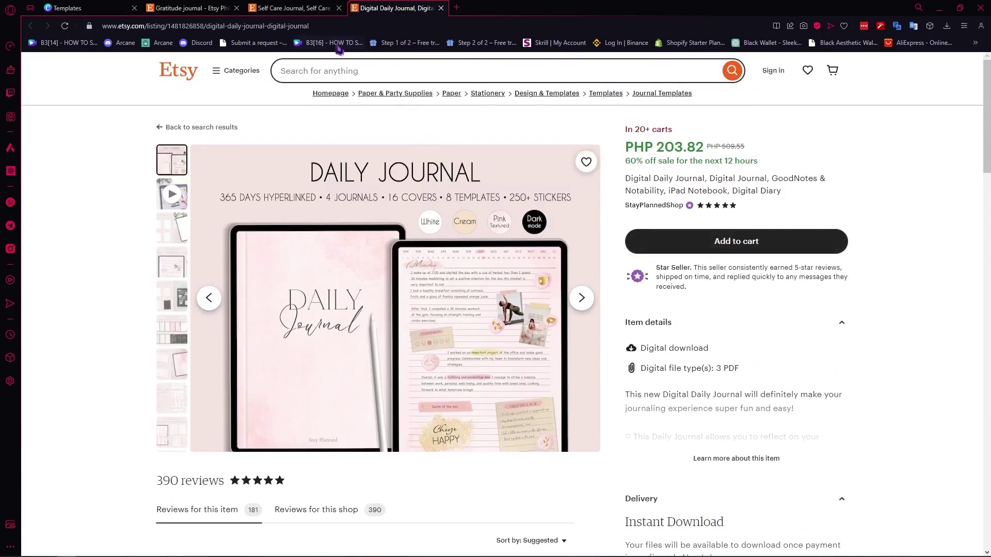
# - Switch to Canva and create a new blank document in US Letter Portrait format by searching for "us letter"
pyautogui.click(72, 7)
pyautogui.moveTo(340, 103)
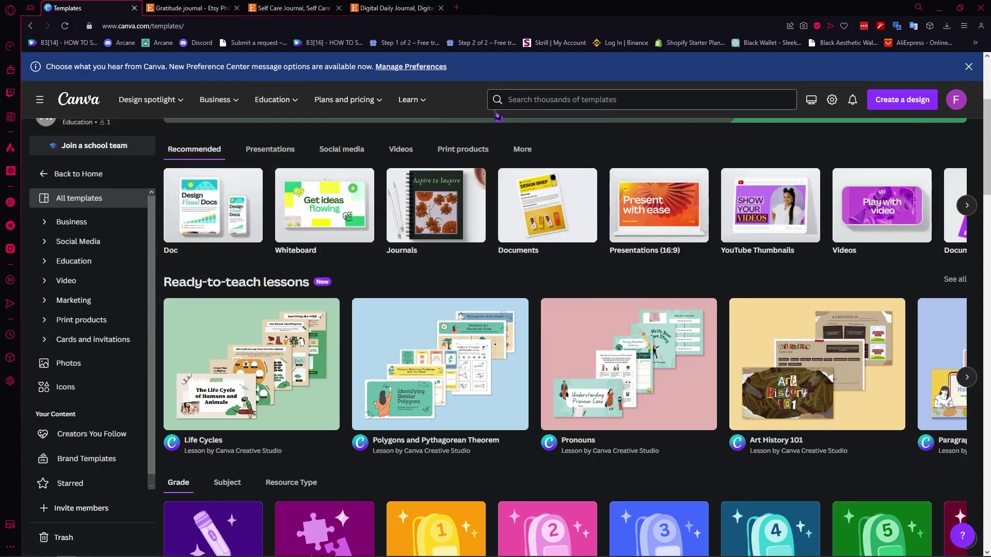
pyautogui.click(888, 106)
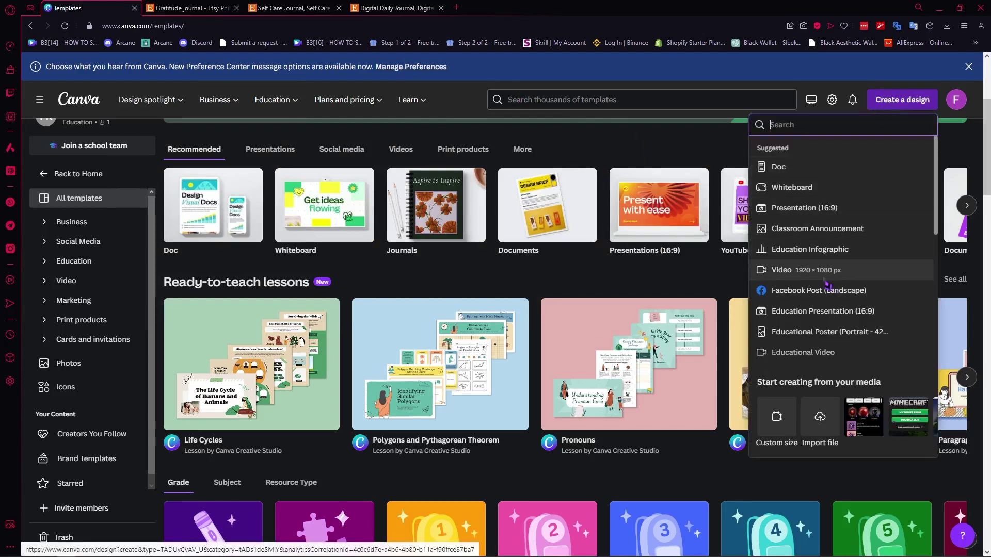
pyautogui.scroll(-3, 826, 317)
pyautogui.scroll(3, 826, 317)
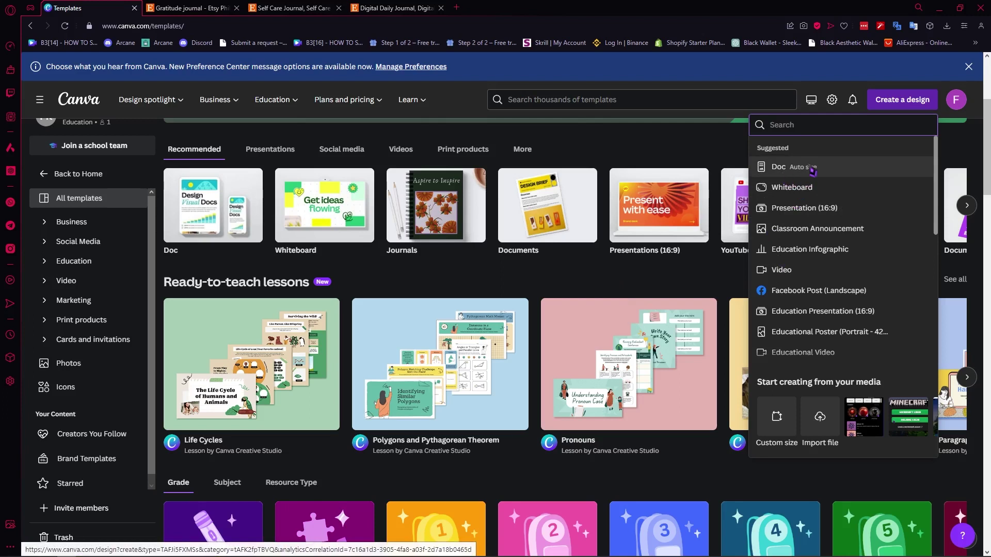
pyautogui.write('us')
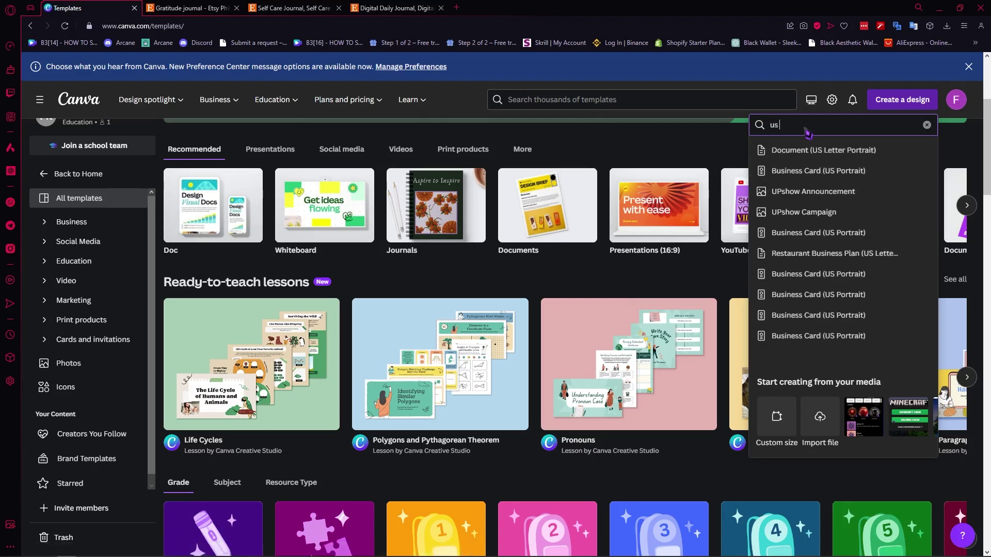
pyautogui.write(' letter')
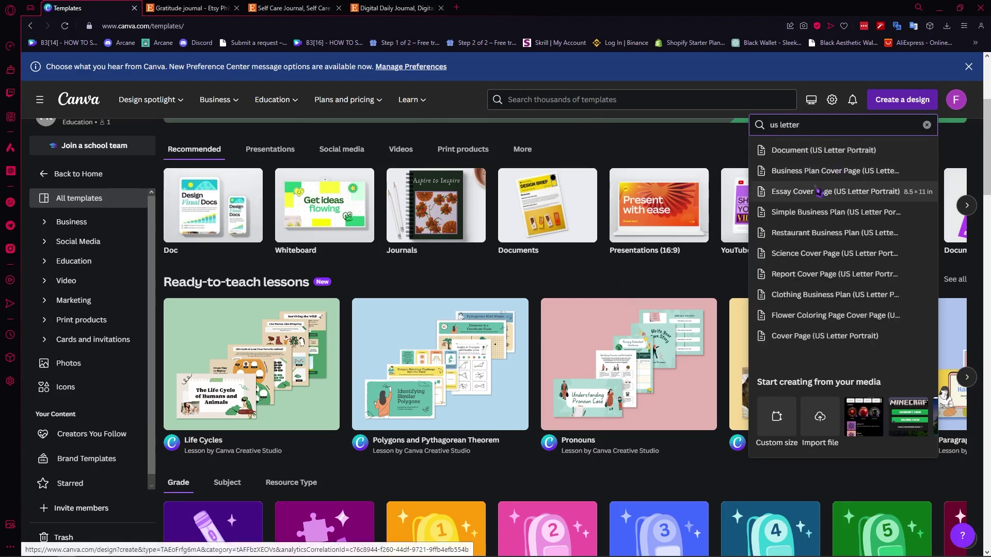
pyautogui.click(799, 160)
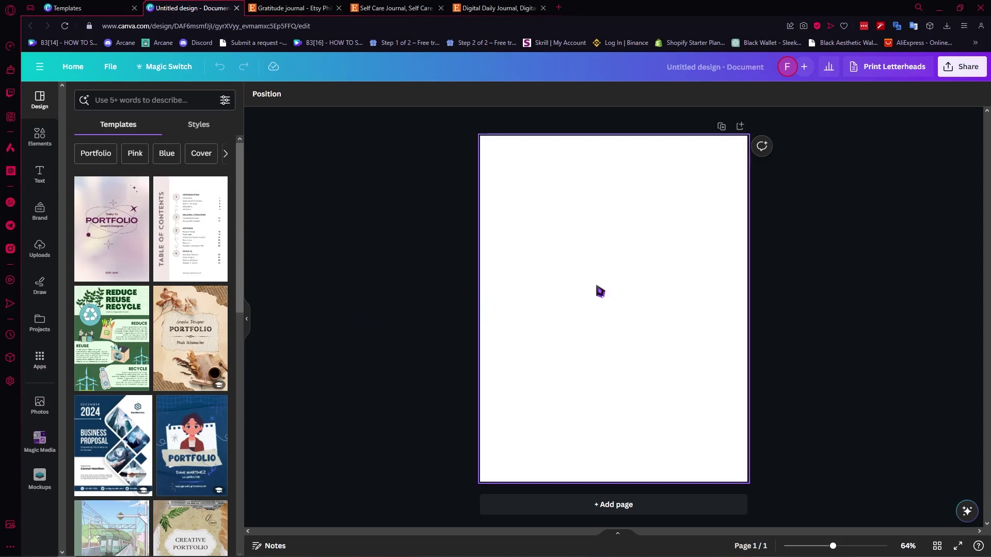
# - Show the page thumbnails below the canvas and add a second blank page
pyautogui.click(618, 534)
pyautogui.click(619, 482)
pyautogui.click(619, 534)
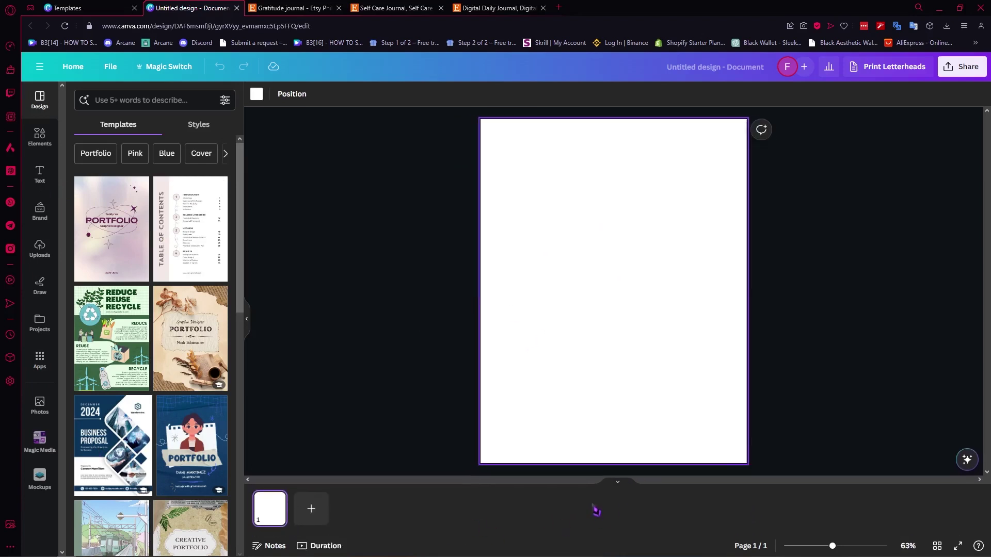
pyautogui.click(310, 511)
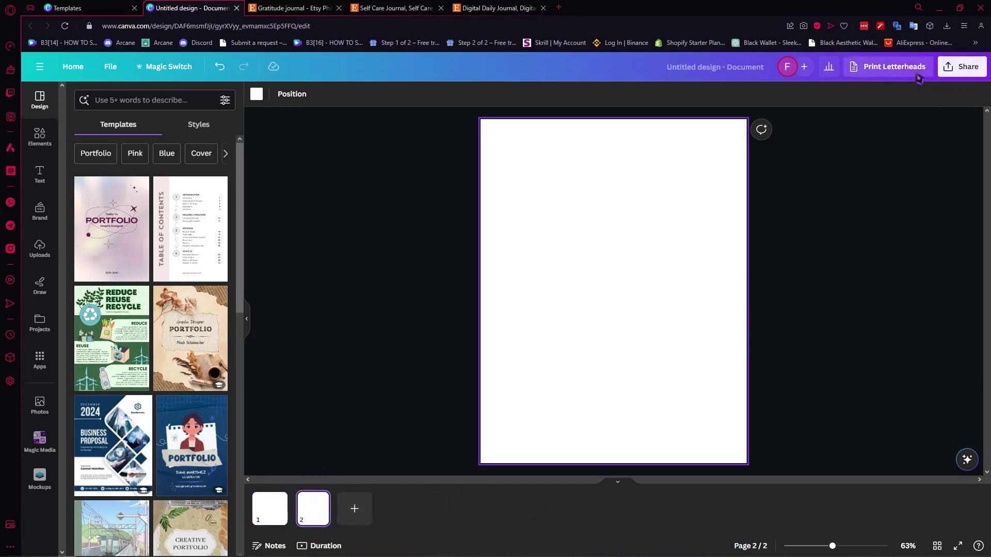
# - View the design's sharing and download options and close them
pyautogui.click(945, 70)
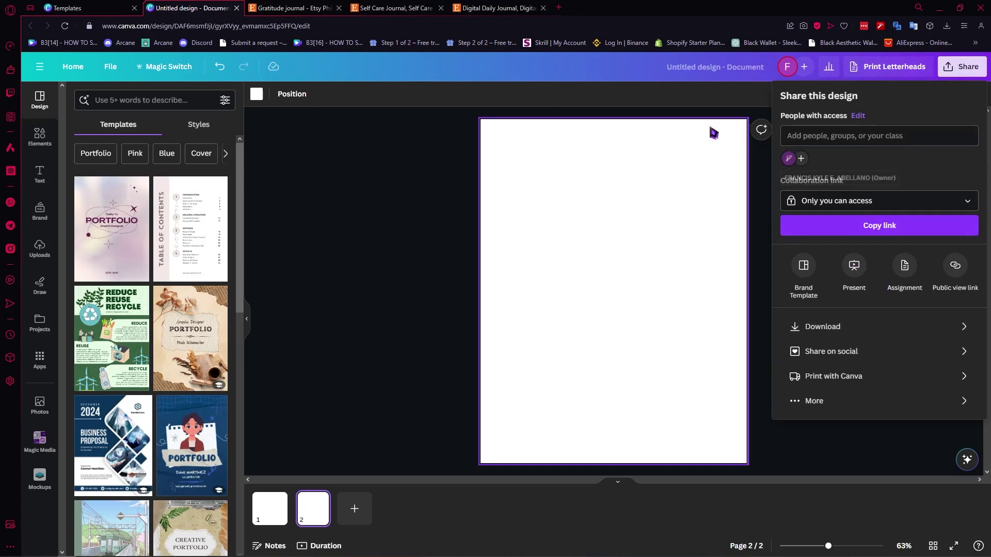
pyautogui.click(559, 129)
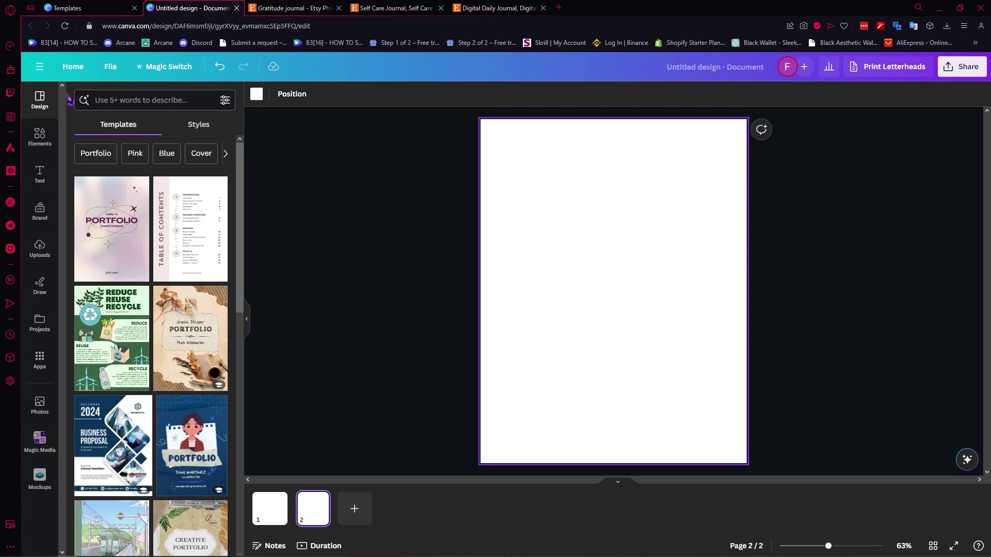
# - Search the templates for "journal cover" and apply the Beige Green Classic Aesthetic Daily Journal Cover A4 to page 2
pyautogui.click(164, 103)
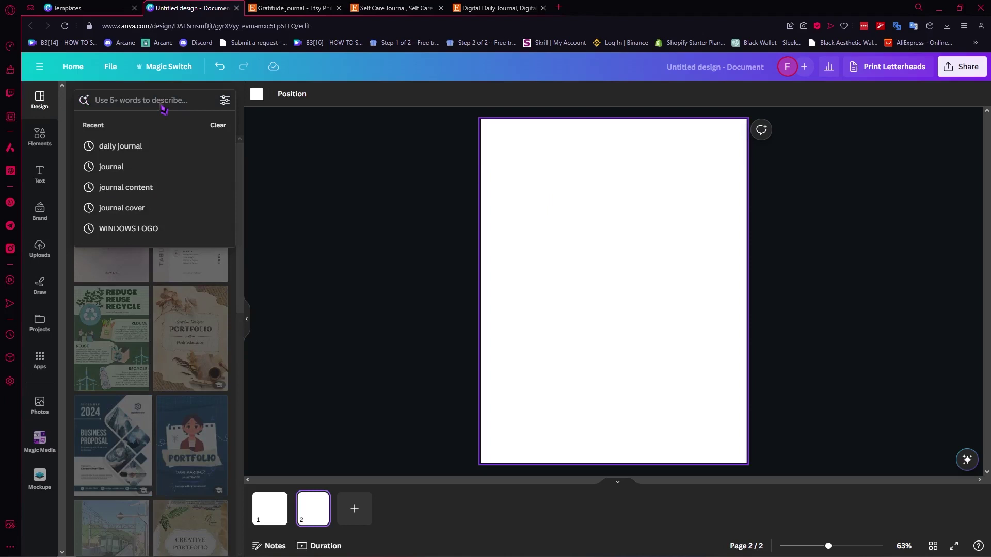
pyautogui.write('journ')
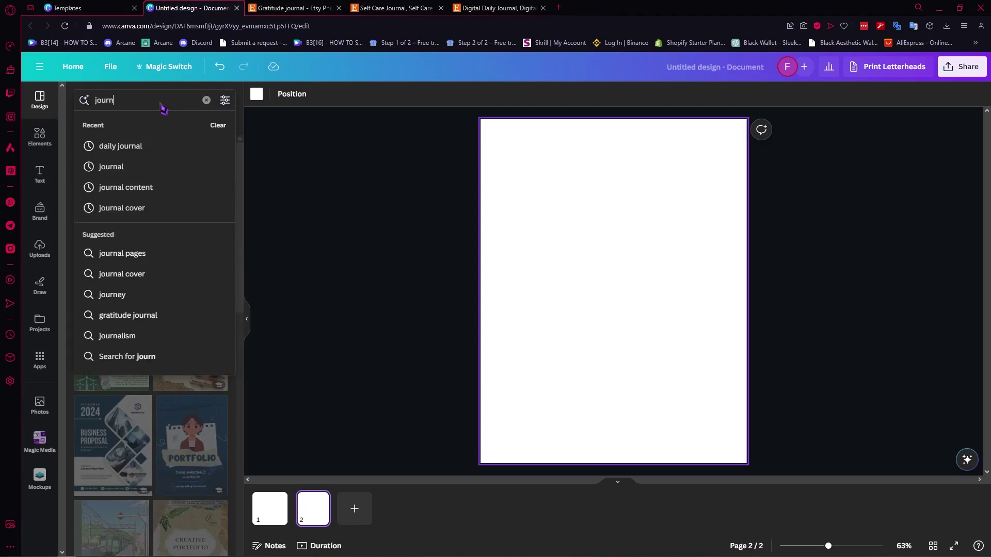
pyautogui.write('al cover')
pyautogui.press('Return')
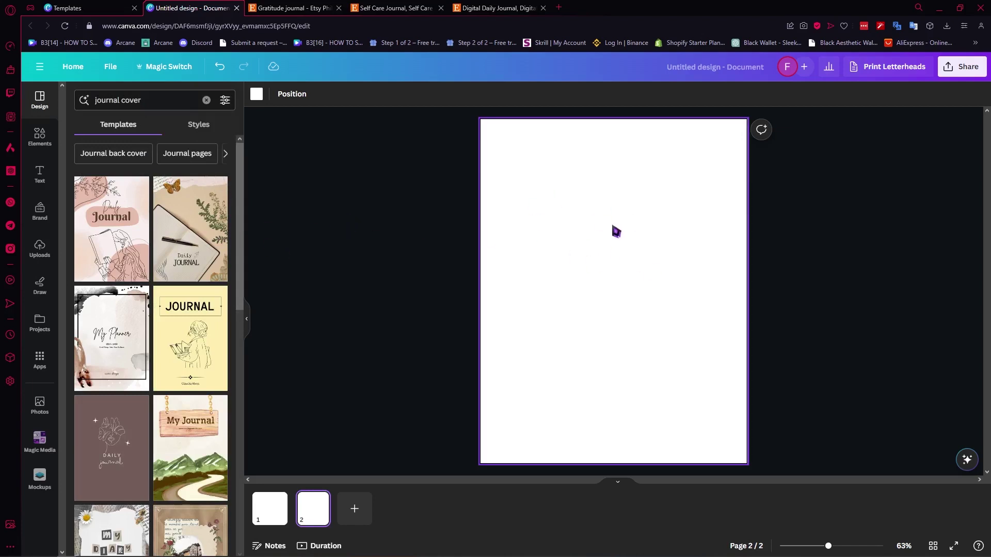
pyautogui.click(46, 136)
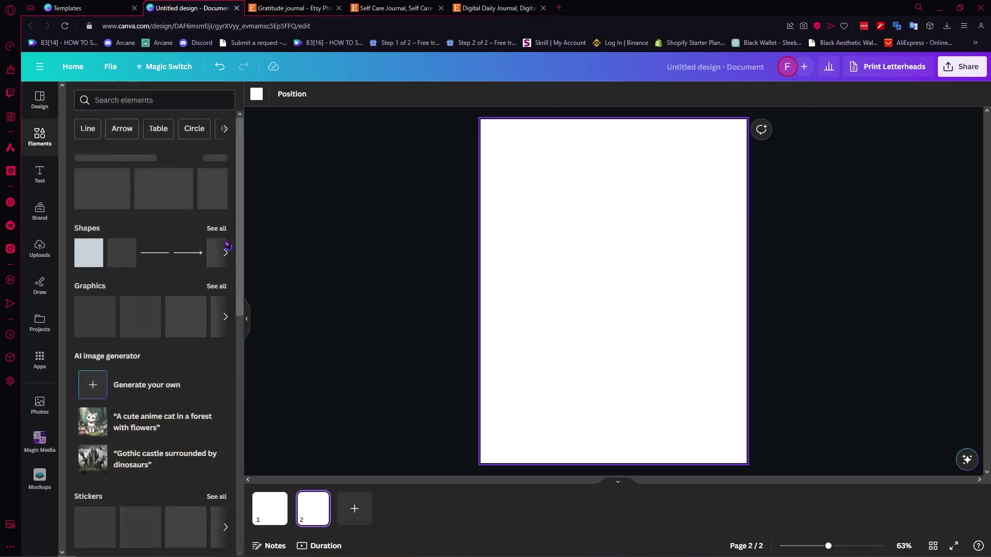
pyautogui.click(41, 106)
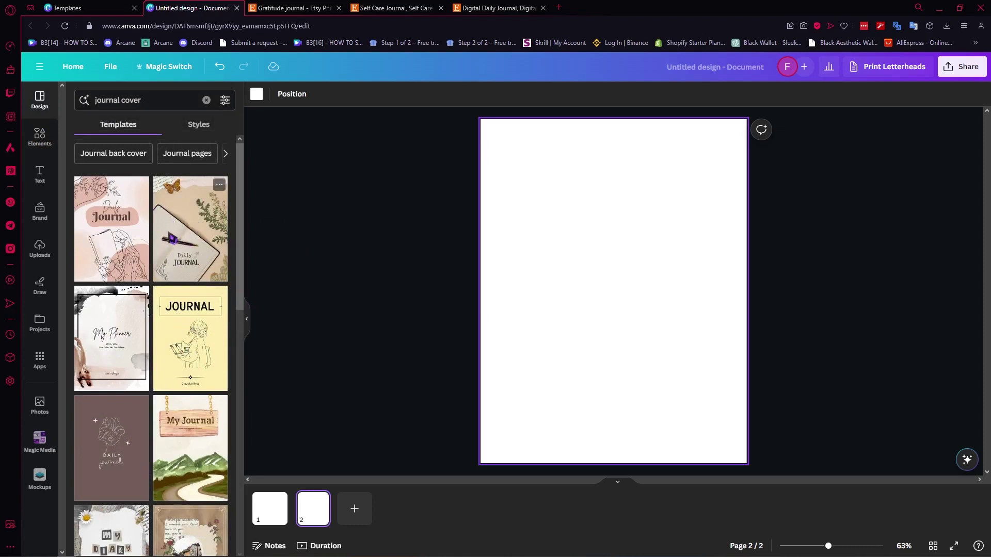
pyautogui.click(191, 240)
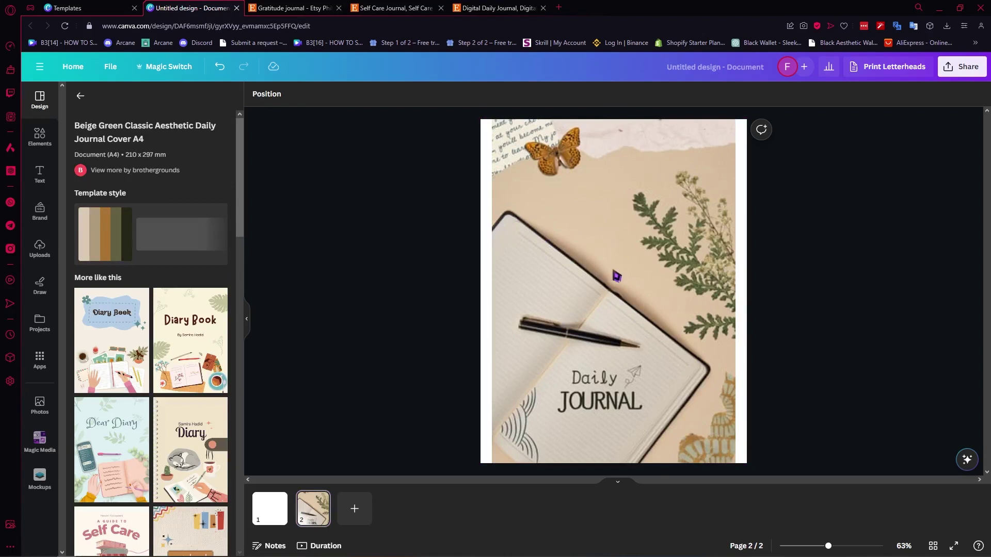
# - Make the cover's photo fill the whole page as its background
pyautogui.moveTo(752, 227); pyautogui.dragTo(608, 212)
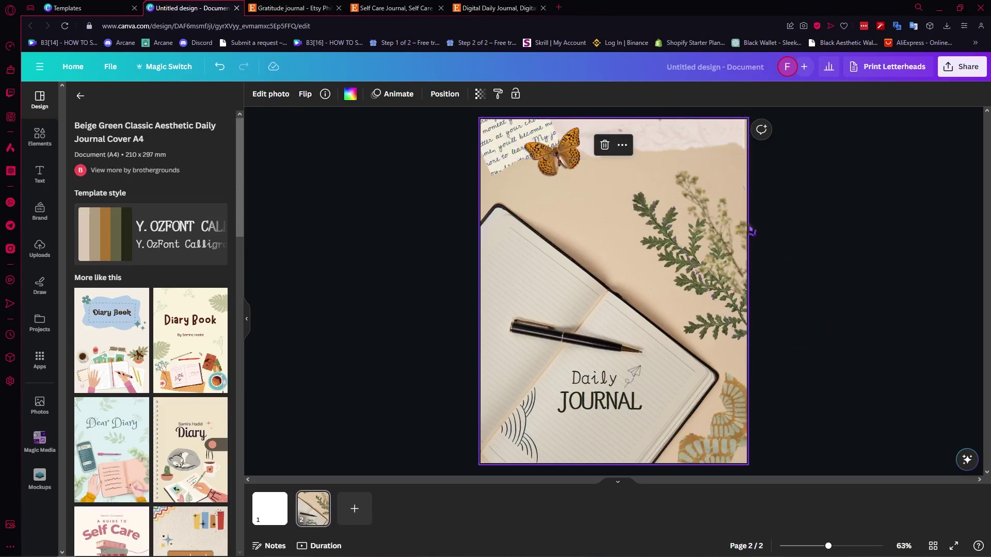
pyautogui.click(653, 301)
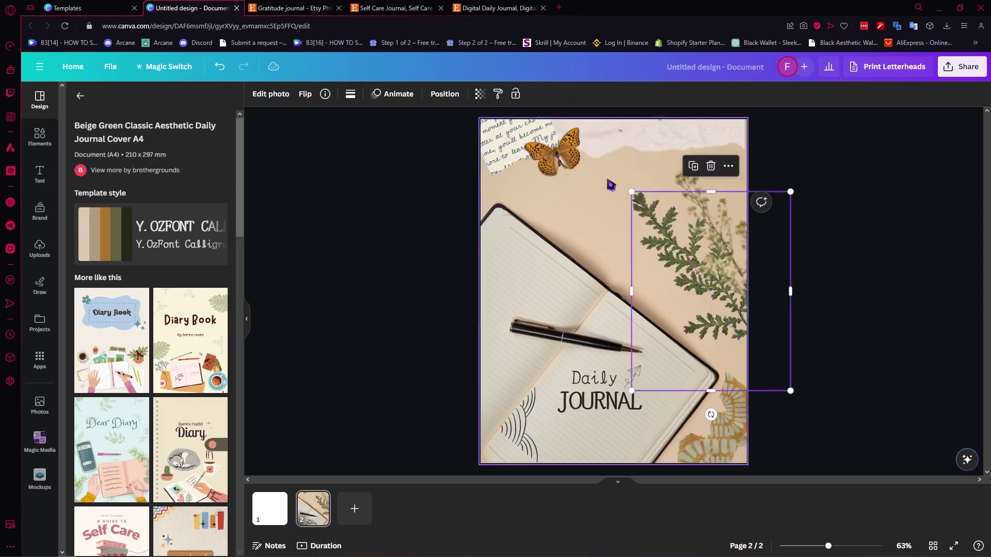
pyautogui.click(583, 206)
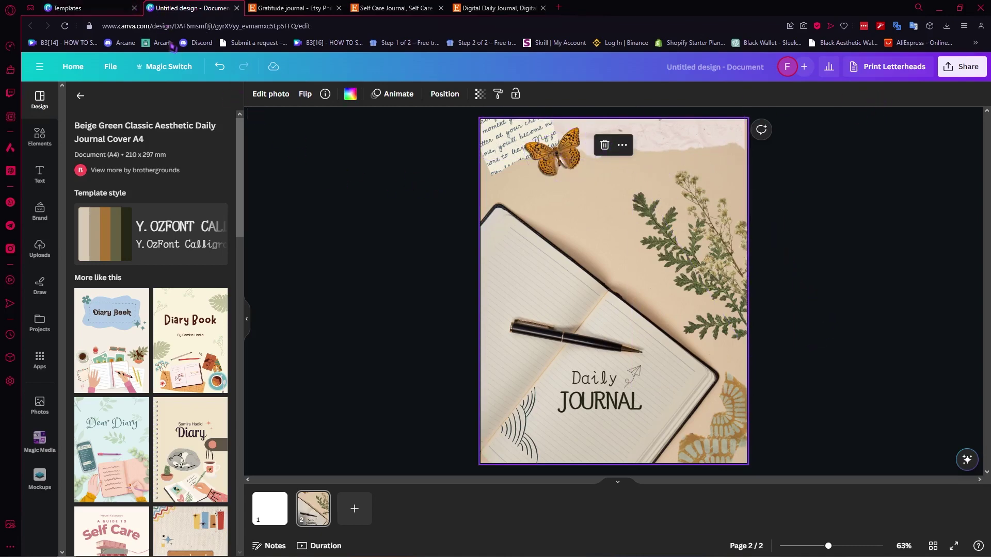
# - View the template search suggestions on Canva's templates page and return to the journal design
pyautogui.click(67, 8)
pyautogui.click(510, 101)
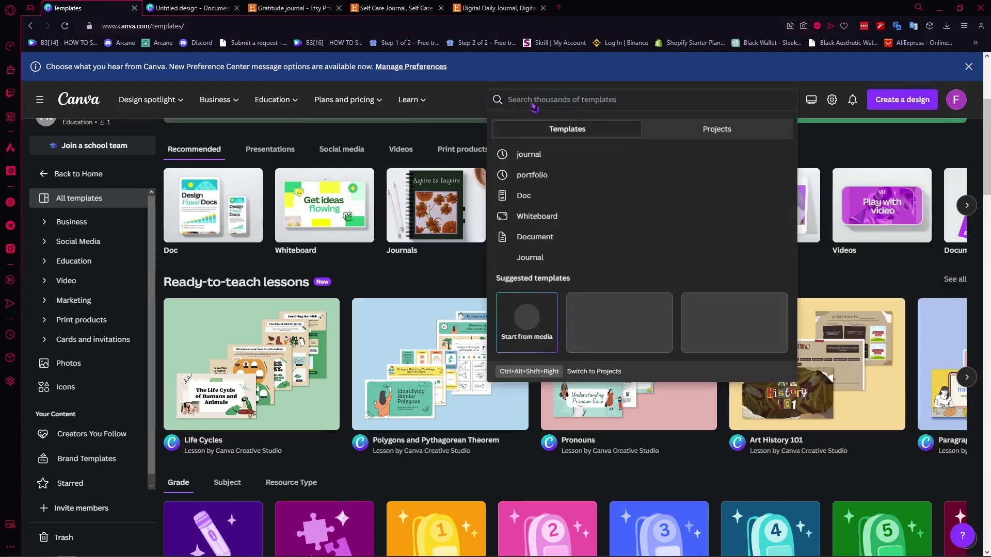
pyautogui.click(188, 8)
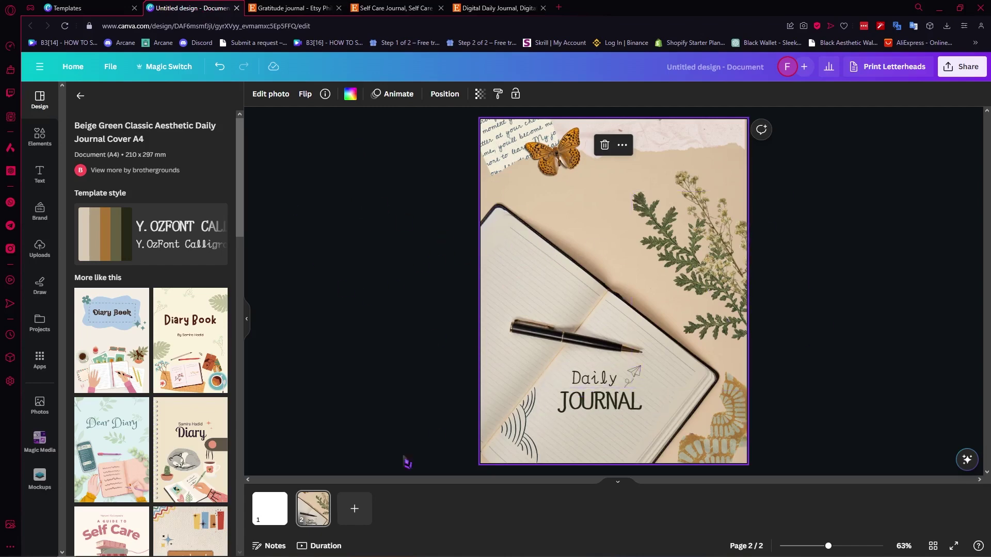
# - Move the journal cover to the first page position and delete the blank page
pyautogui.moveTo(314, 512); pyautogui.dragTo(266, 508)
pyautogui.rightClick(304, 521)
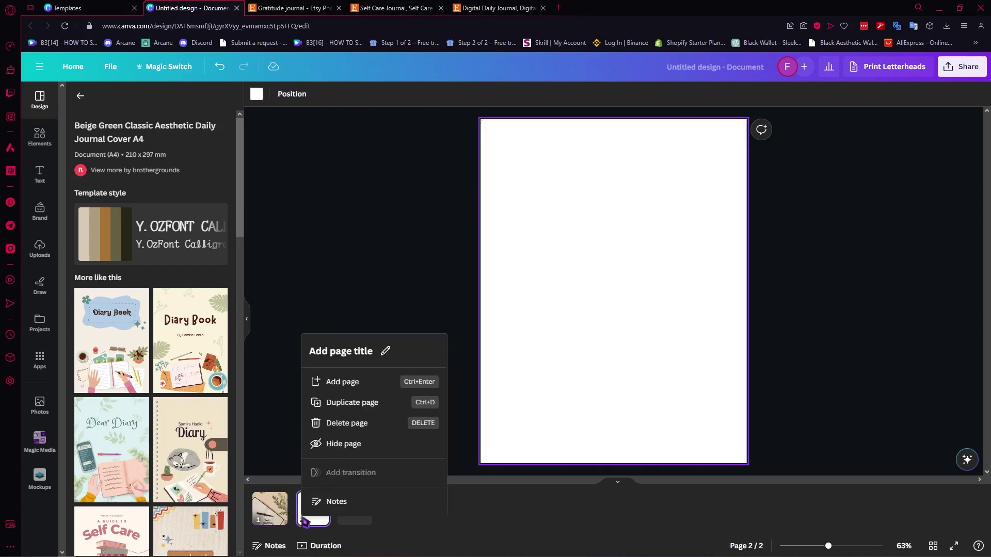
pyautogui.click(341, 423)
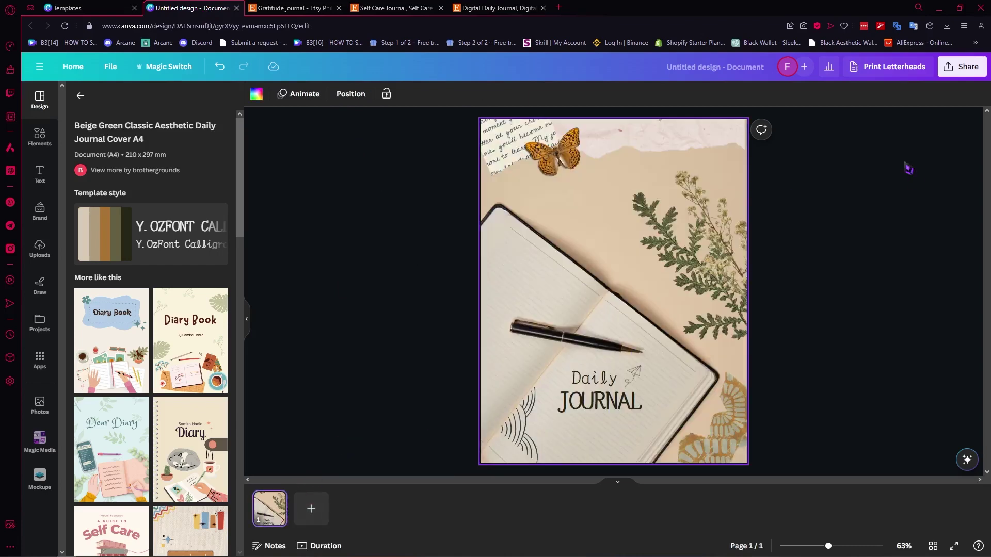
pyautogui.click(571, 370)
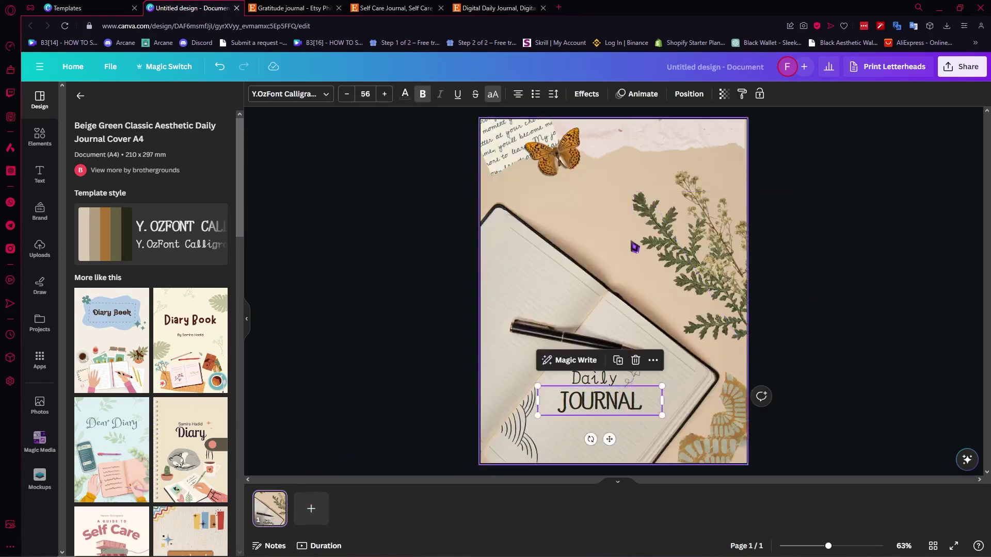
pyautogui.click(573, 182)
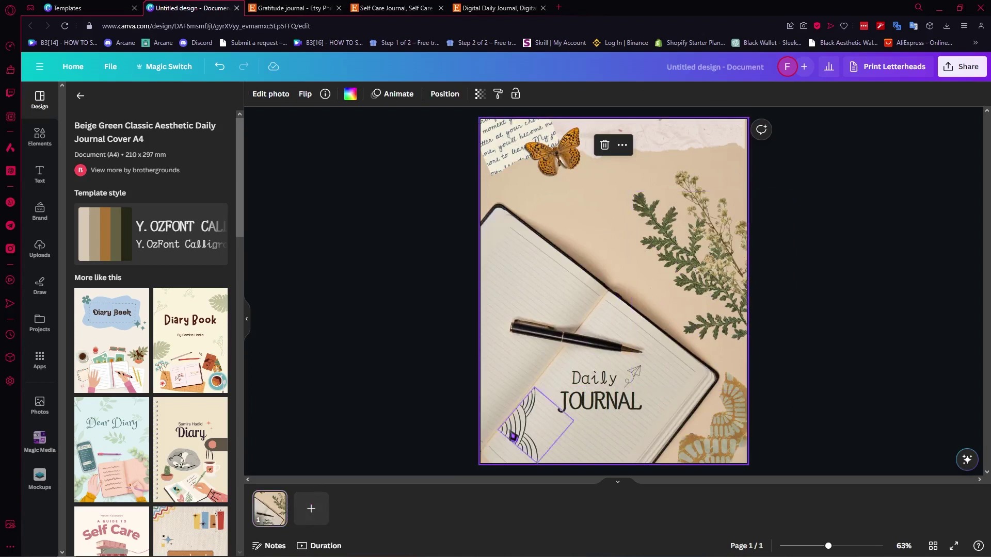
# - Add a blank second page after the cover and search the templates for "gratitude journal"
pyautogui.click(310, 510)
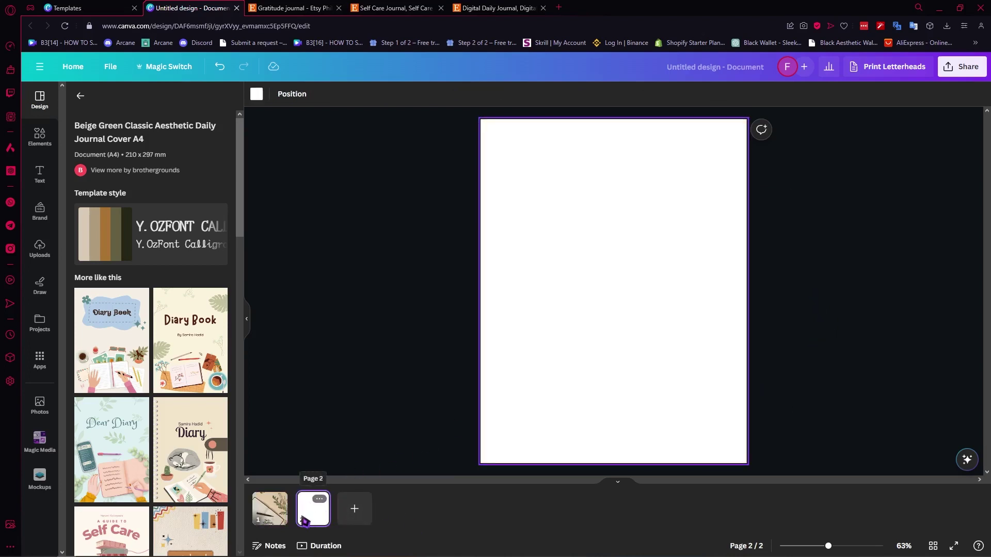
pyautogui.click(80, 96)
pyautogui.click(154, 100)
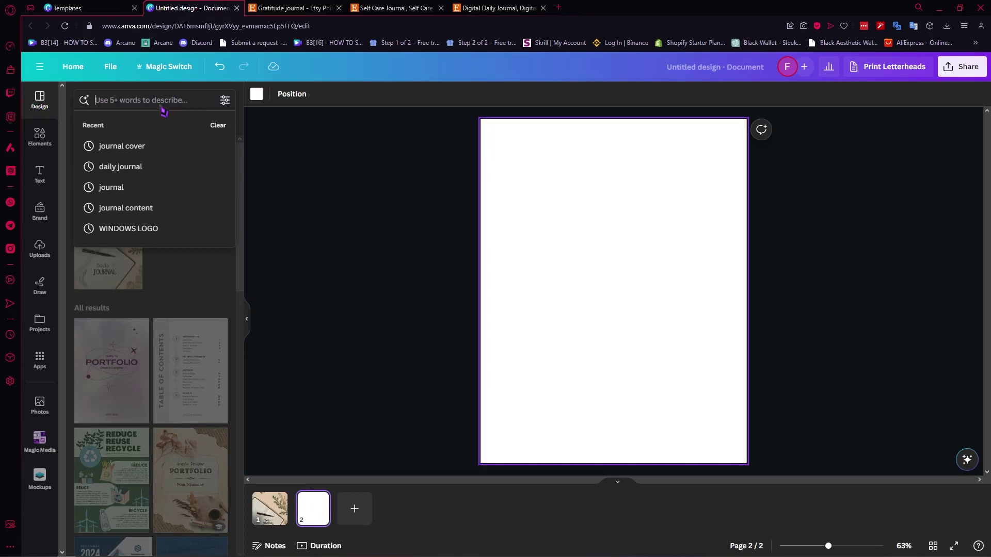
pyautogui.write('jour')
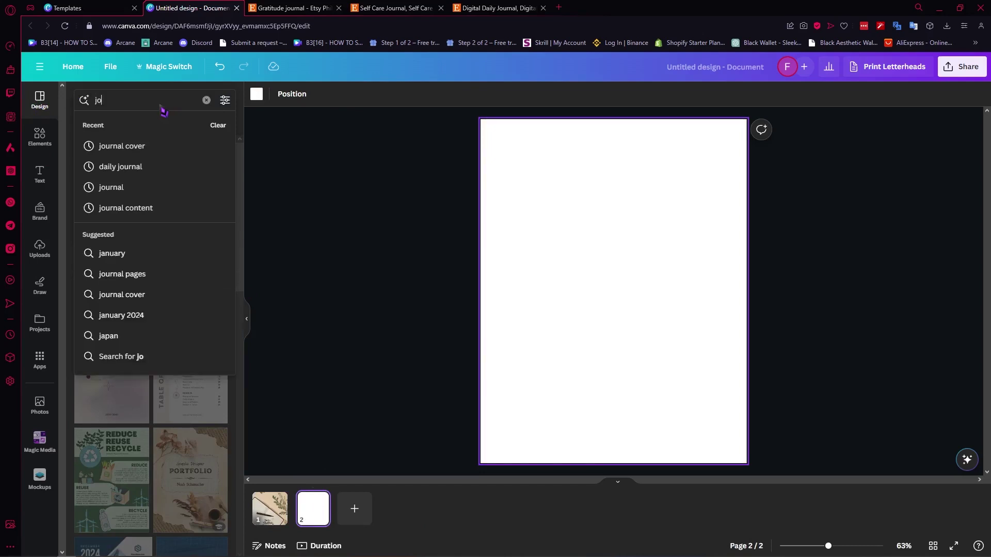
pyautogui.press('BackSpace')
pyautogui.press('BackSpace')
pyautogui.write('gratitude journ')
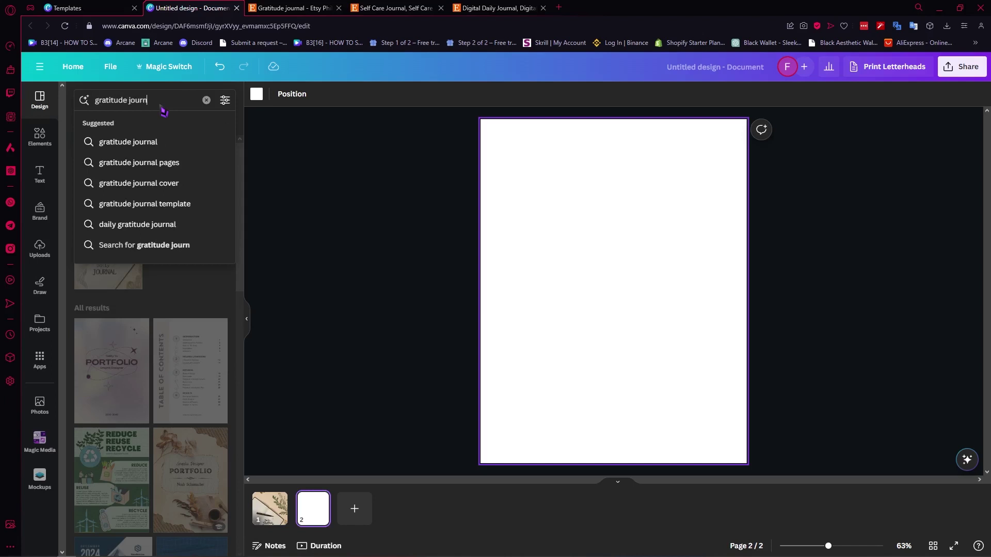
pyautogui.write('al')
pyautogui.press('Return')
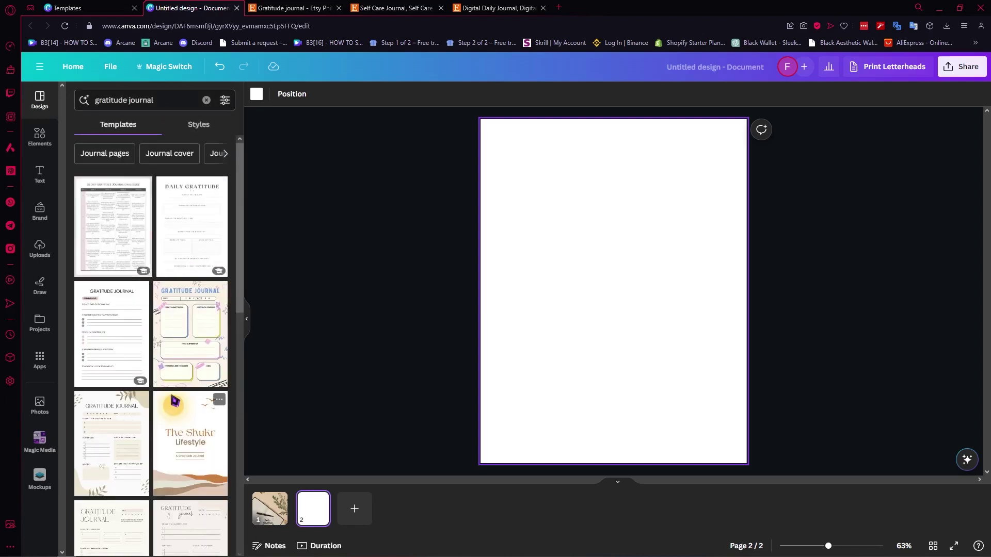
# - Fill the blank second page with the Brown and Beige Modern Gratitude Journal template from the search results
pyautogui.scroll(-2, 149, 340)
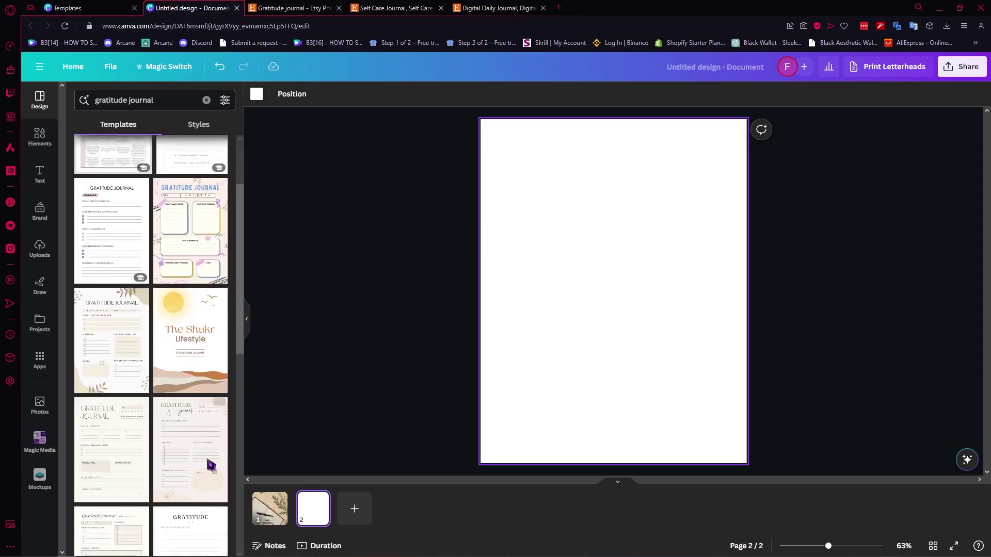
pyautogui.click(269, 508)
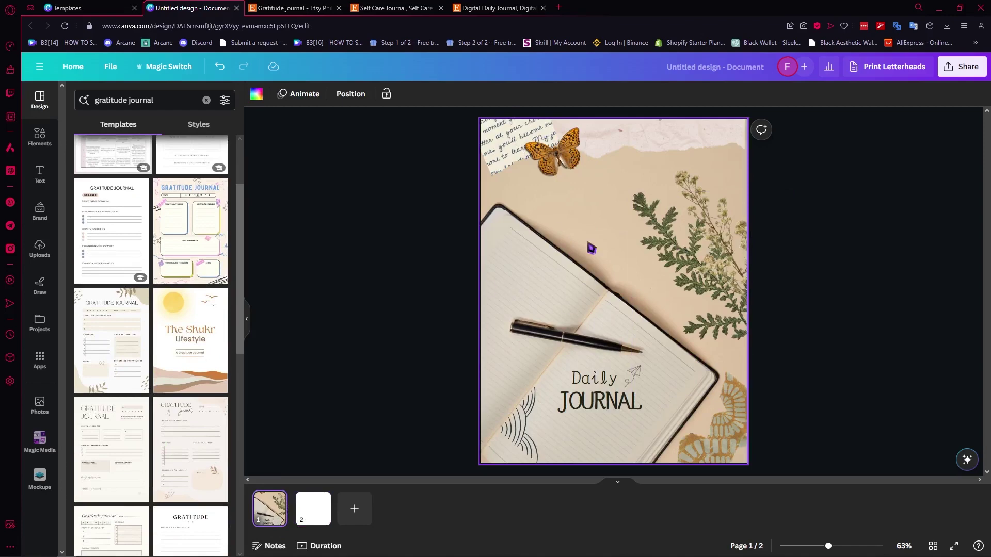
pyautogui.click(304, 515)
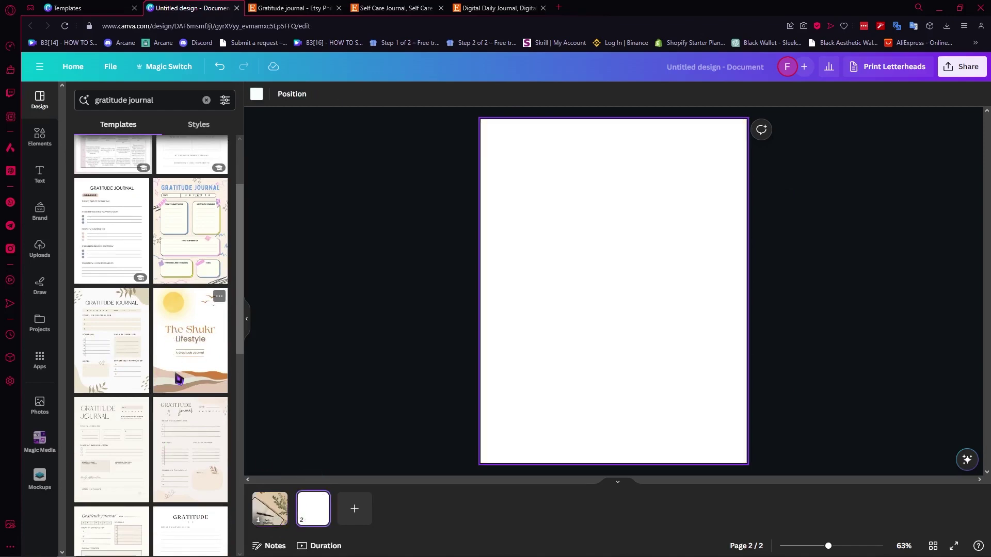
pyautogui.scroll(2, 178, 378)
pyautogui.scroll(-10, 173, 364)
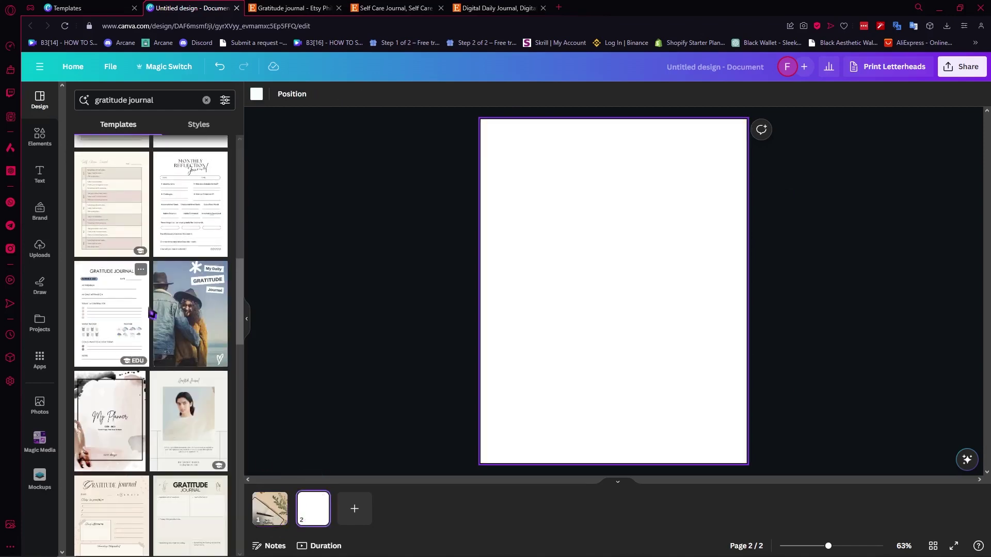
pyautogui.scroll(-3, 151, 314)
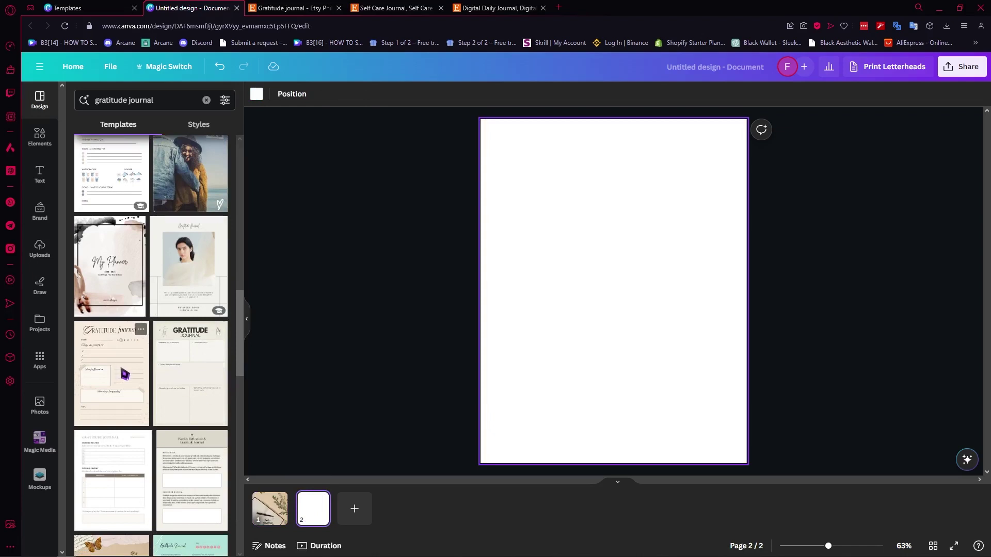
pyautogui.click(124, 374)
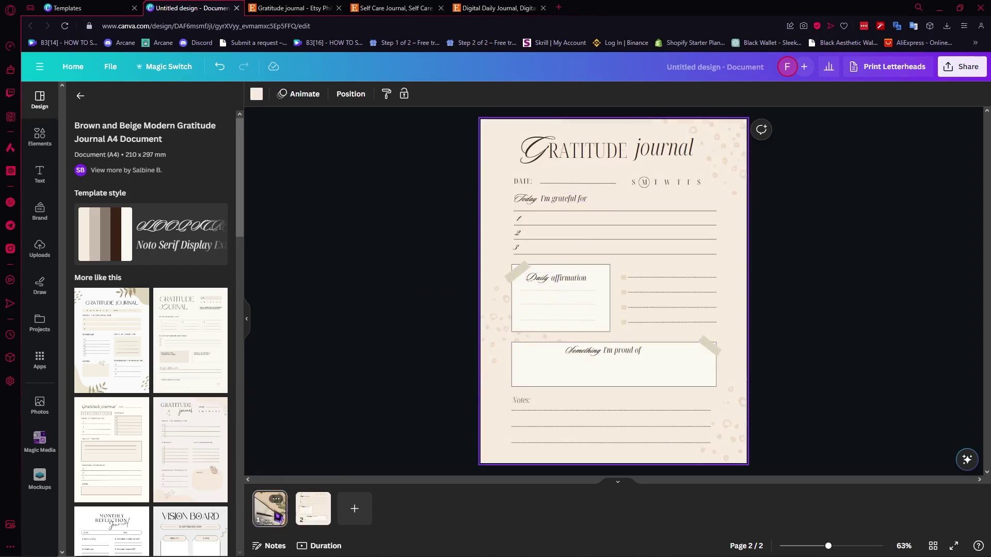
# - Compare the gratitude page with the cover and set the second page's background to the darker beige document color
pyautogui.click(270, 509)
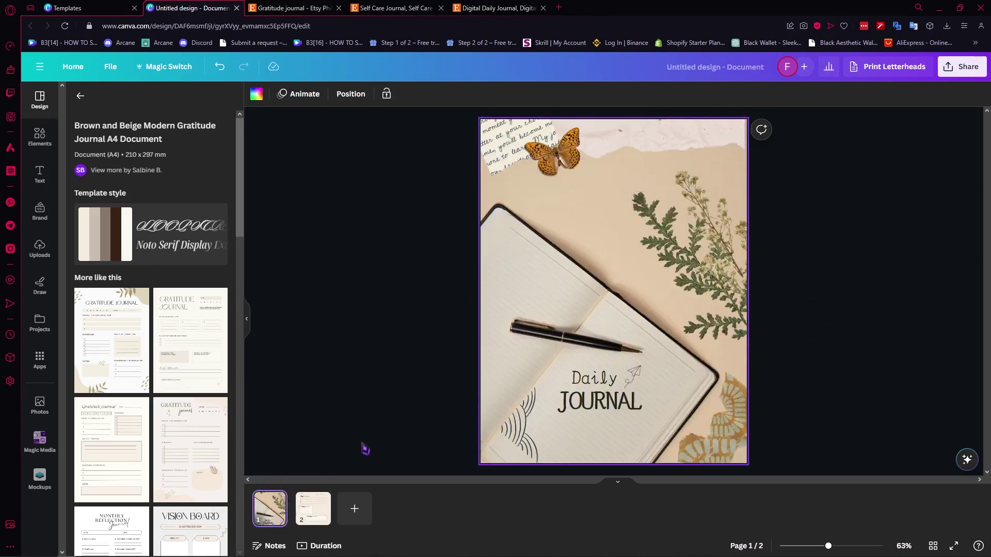
pyautogui.click(80, 96)
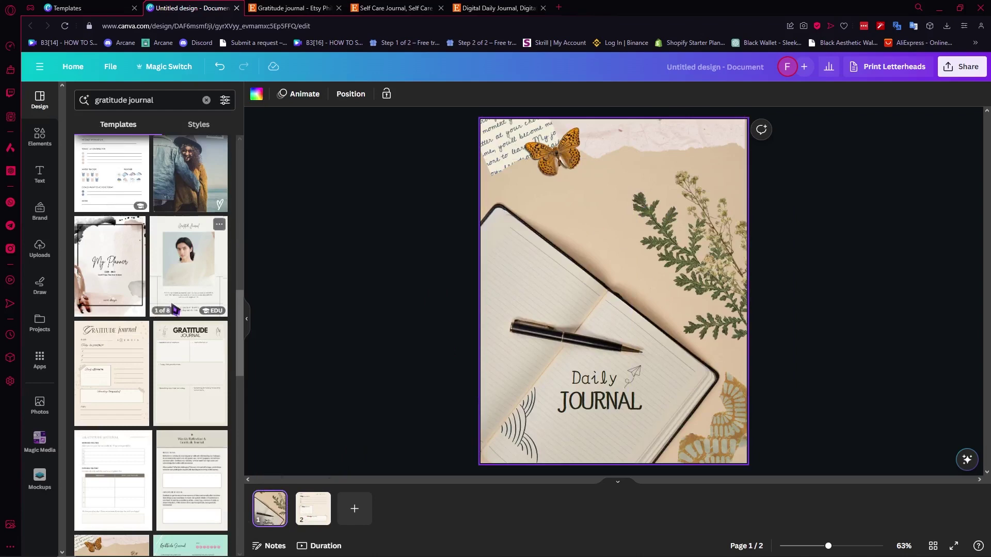
pyautogui.scroll(-5, 178, 335)
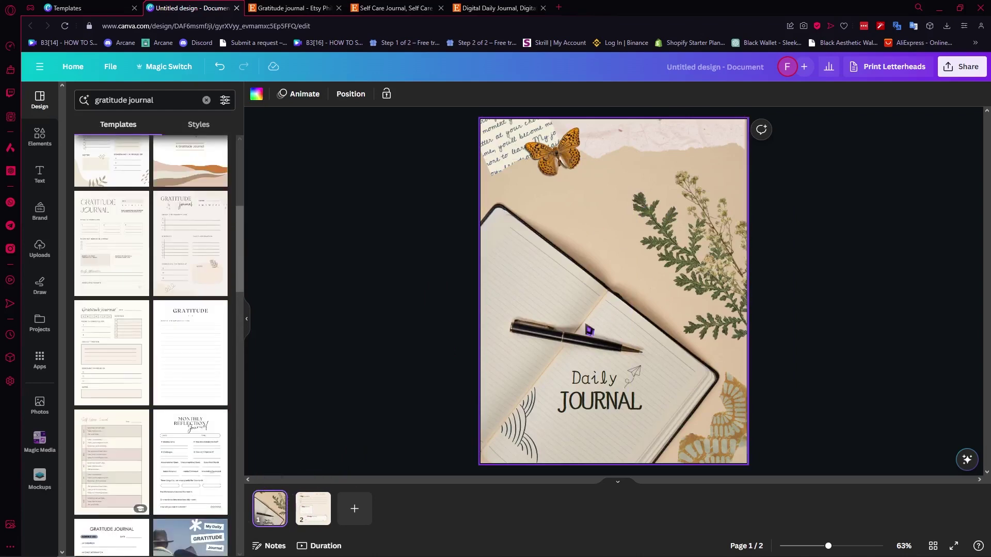
pyautogui.click(313, 508)
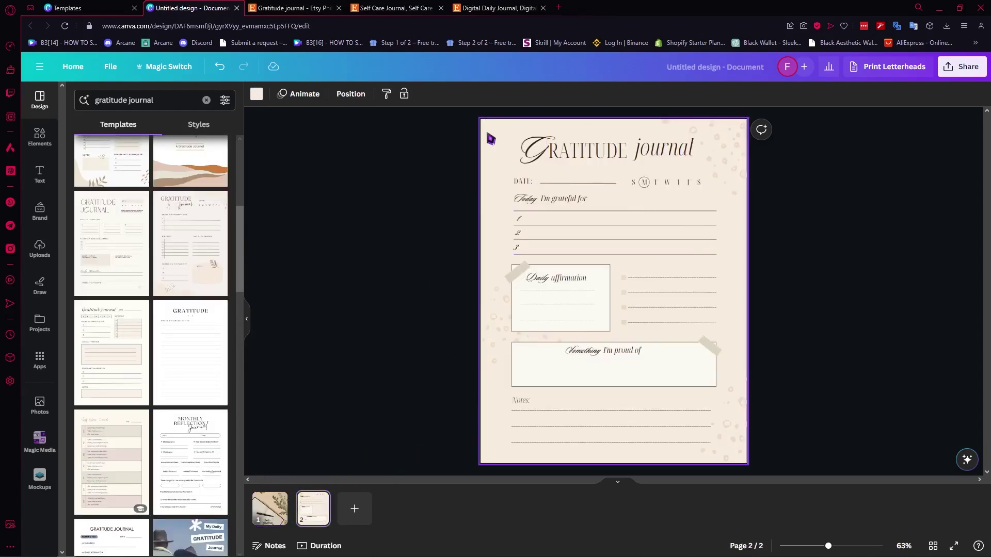
pyautogui.click(257, 94)
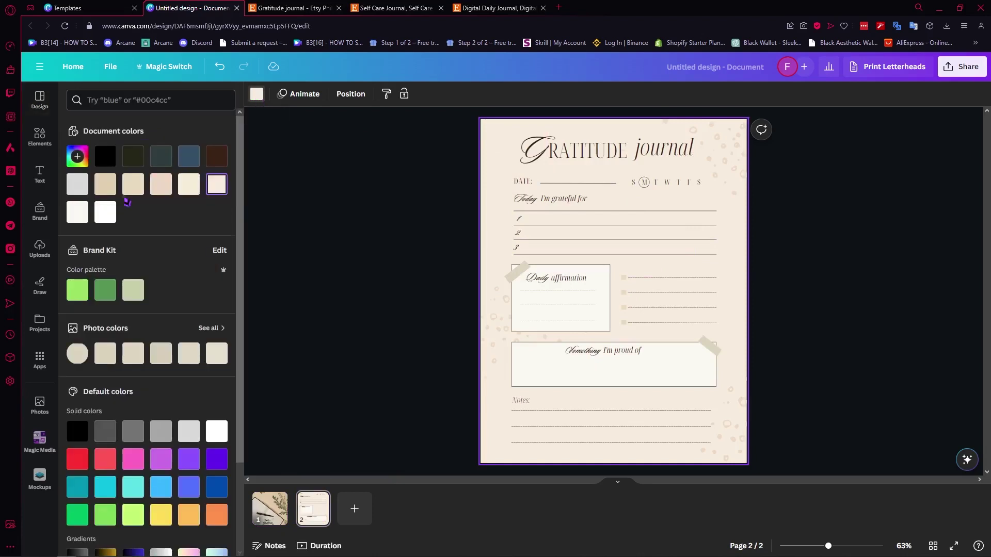
pyautogui.click(105, 184)
pyautogui.click(271, 508)
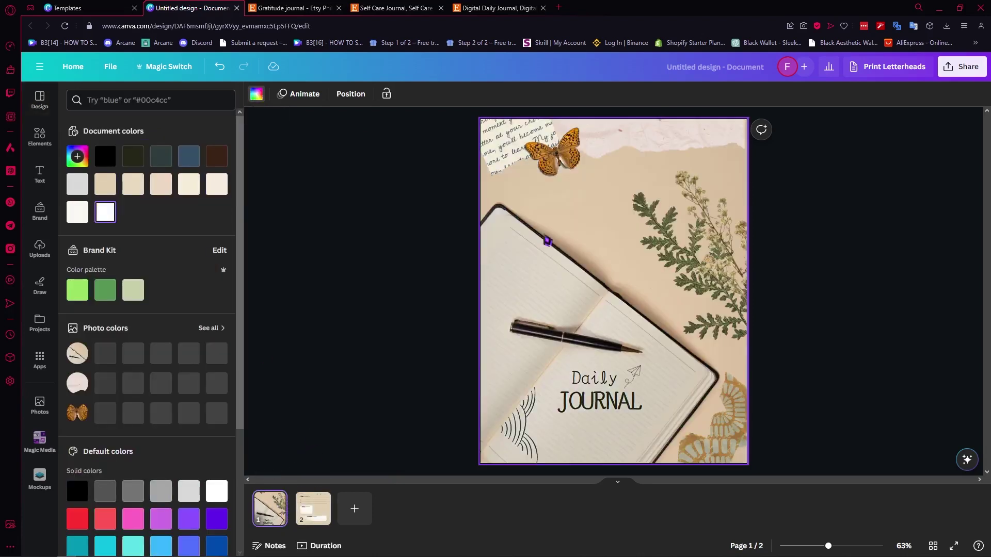
pyautogui.click(312, 509)
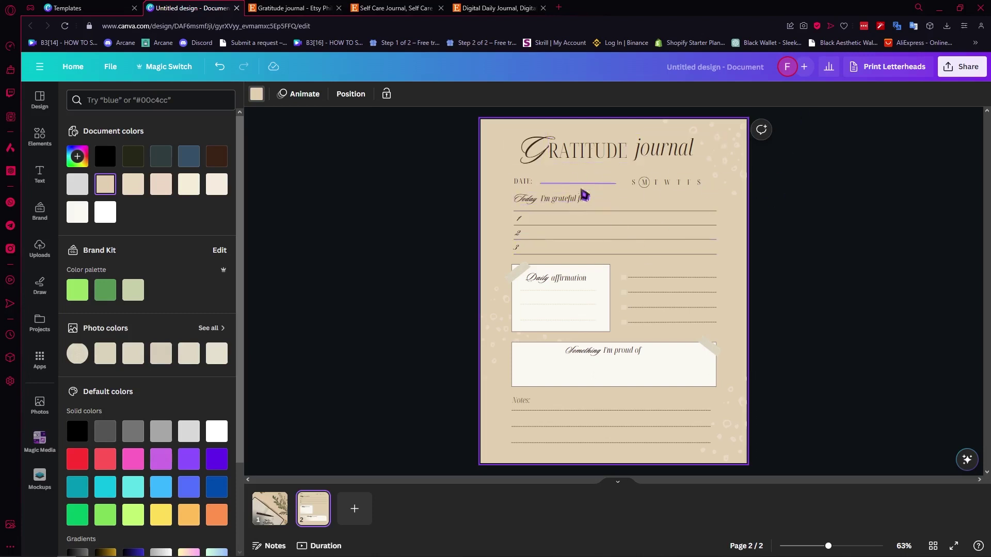
pyautogui.click(631, 152)
pyautogui.click(697, 253)
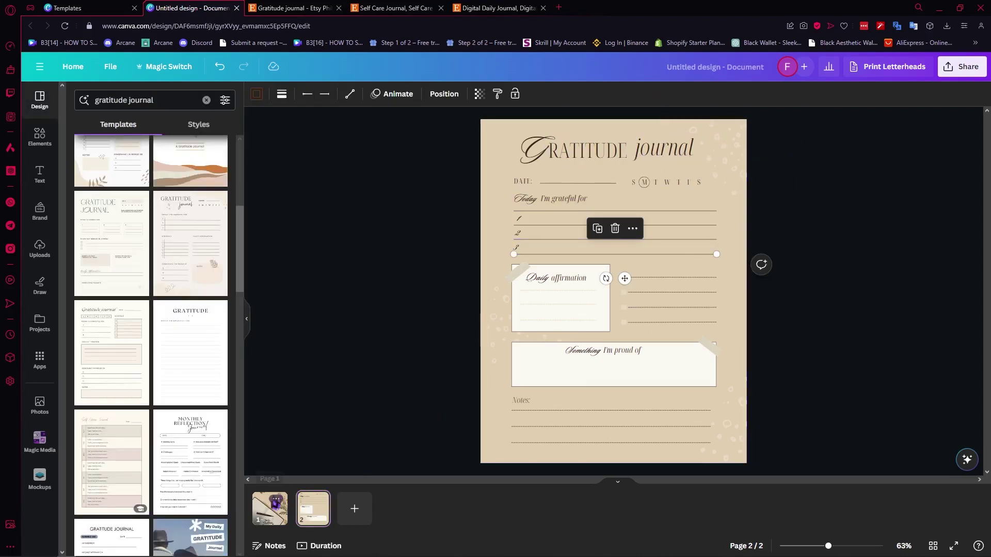
pyautogui.click(330, 514)
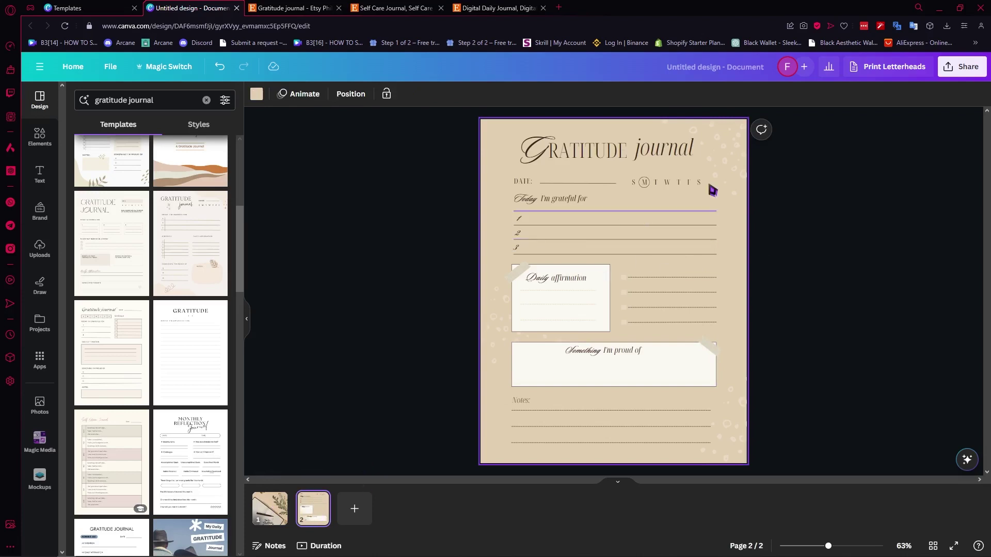
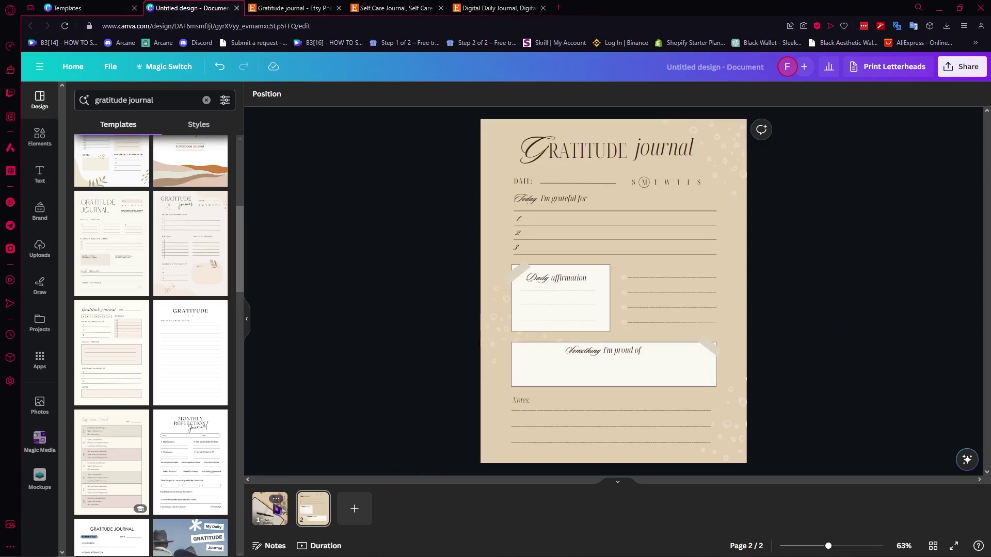
# - Replace the word "Daily" in the cover title with "Gratitude"
pyautogui.click(270, 508)
pyautogui.click(599, 378)
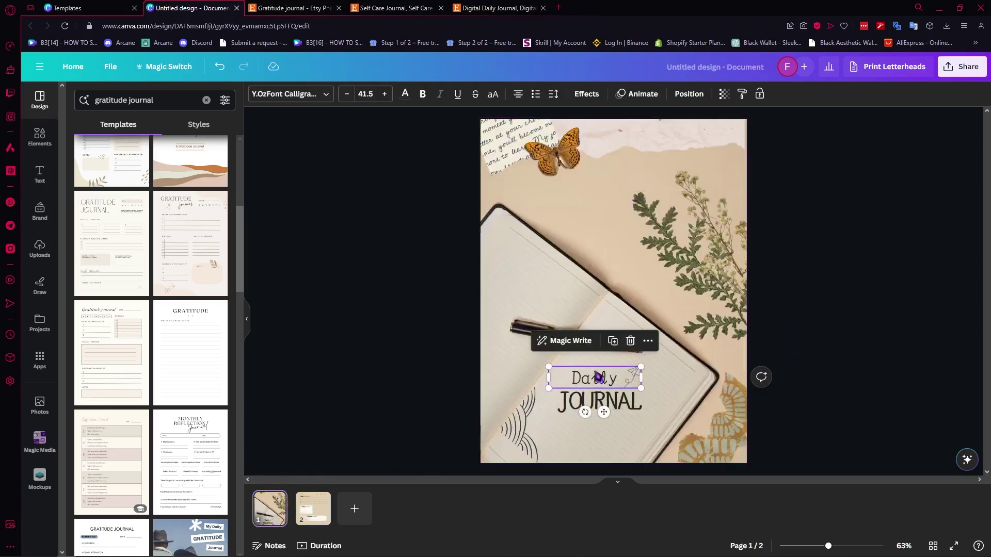
pyautogui.doubleClick(627, 383)
pyautogui.click(611, 411)
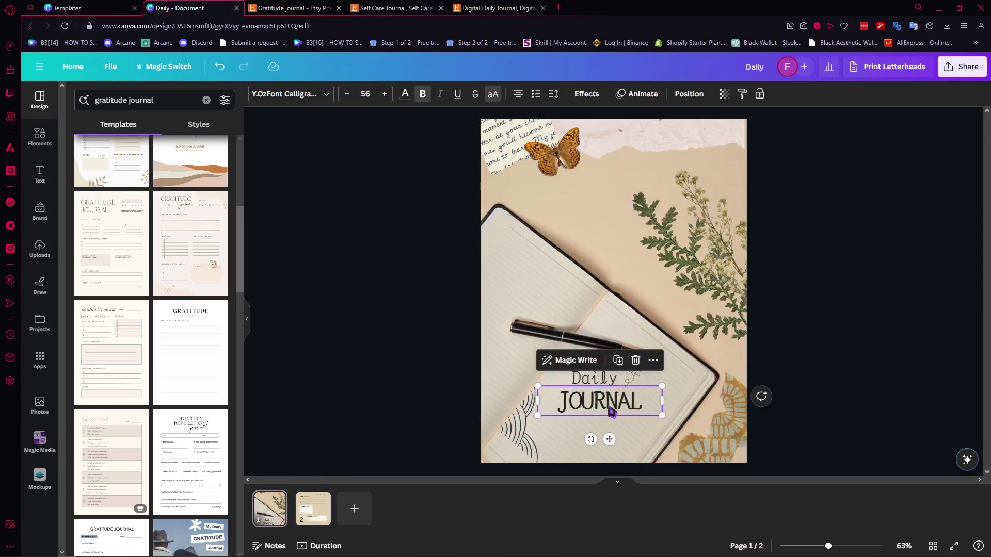
pyautogui.doubleClick(597, 383)
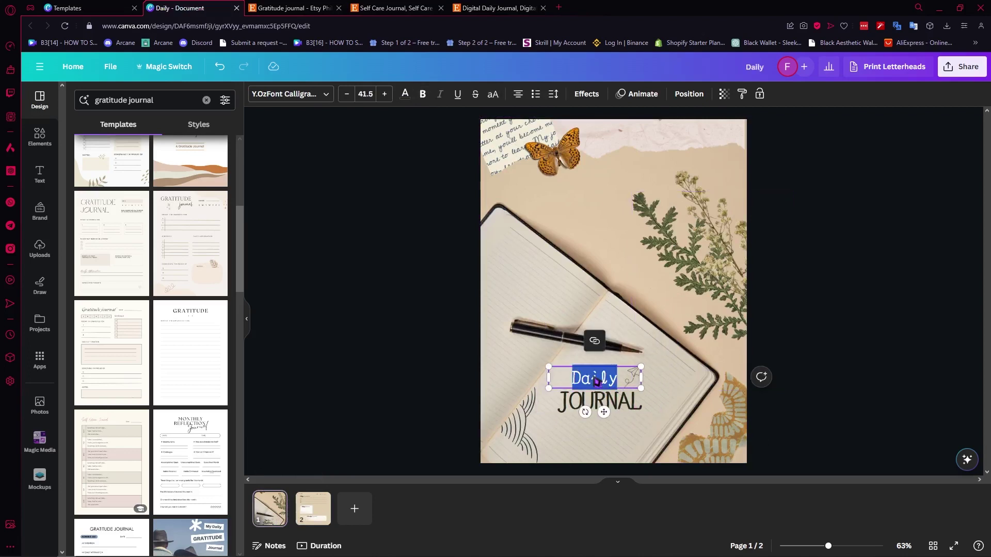
pyautogui.write('Gratitude')
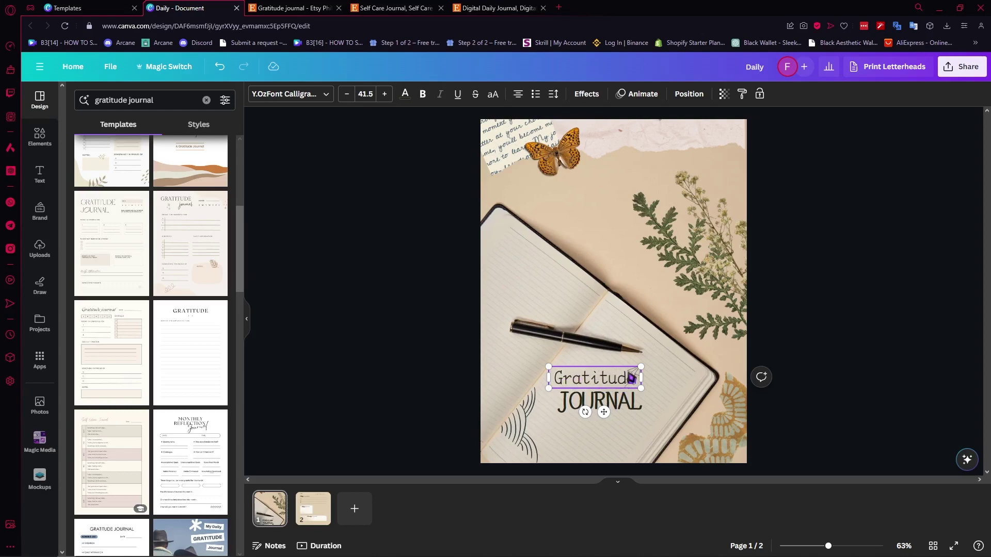
# - Enlarge the cover's "Gratitude" text to about size 92 and "JOURNAL" to about 98, and stack them above the pen
pyautogui.moveTo(641, 368); pyautogui.dragTo(810, 369)
pyautogui.moveTo(710, 388); pyautogui.dragTo(668, 263)
pyautogui.click(656, 395)
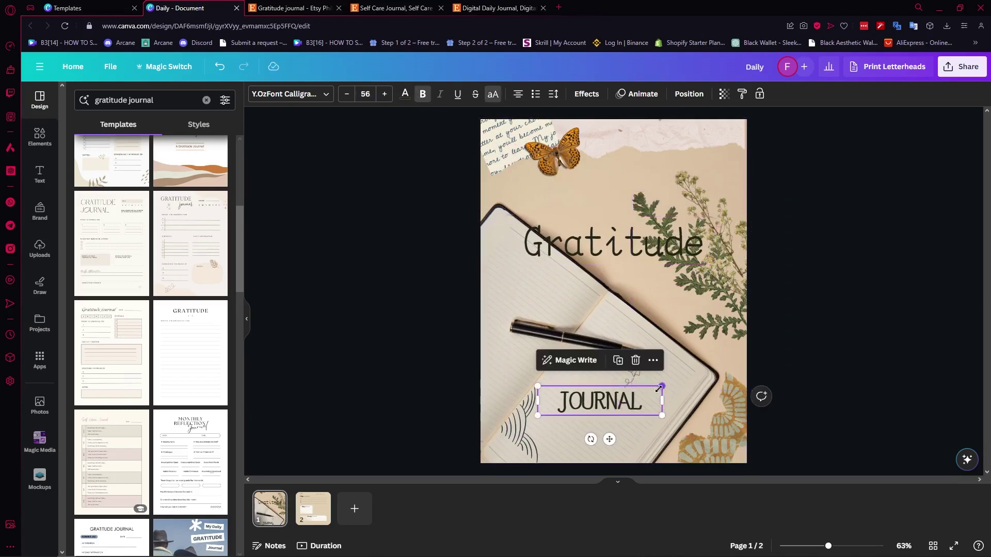
pyautogui.moveTo(660, 382); pyautogui.dragTo(758, 372)
pyautogui.moveTo(682, 415); pyautogui.dragTo(653, 313)
# - Give the cover's "Gratitude" text the Lift effect at intensity 50 and color it white
pyautogui.click(691, 254)
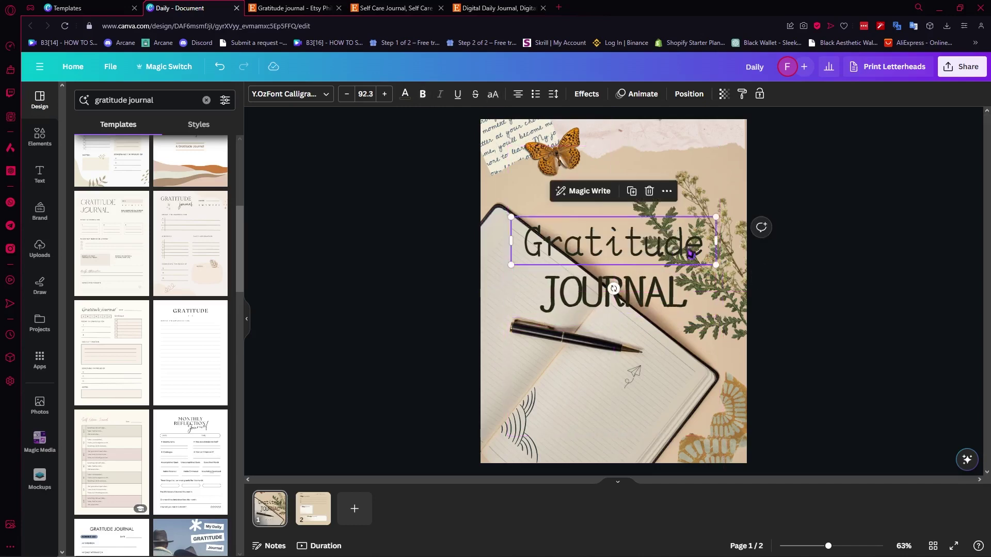
pyautogui.click(596, 102)
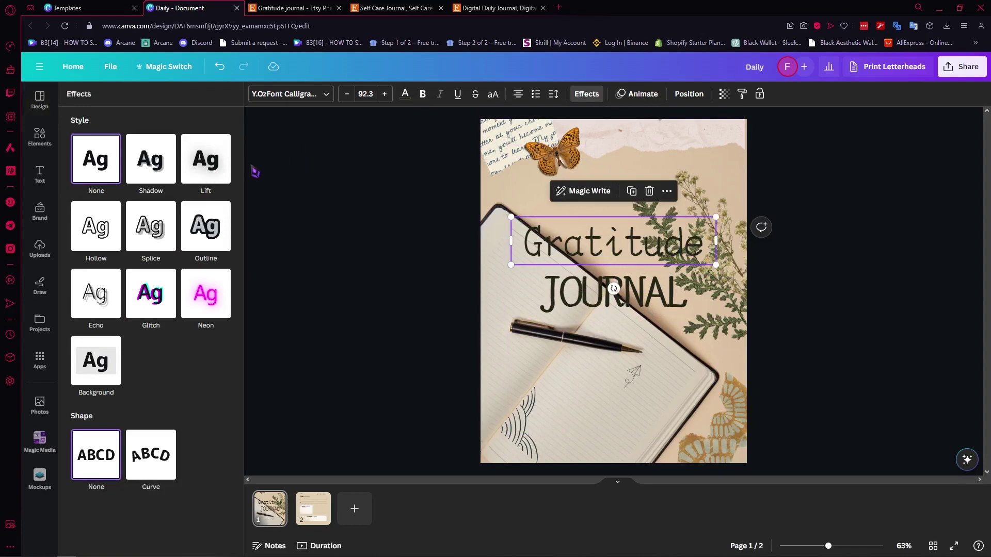
pyautogui.click(223, 164)
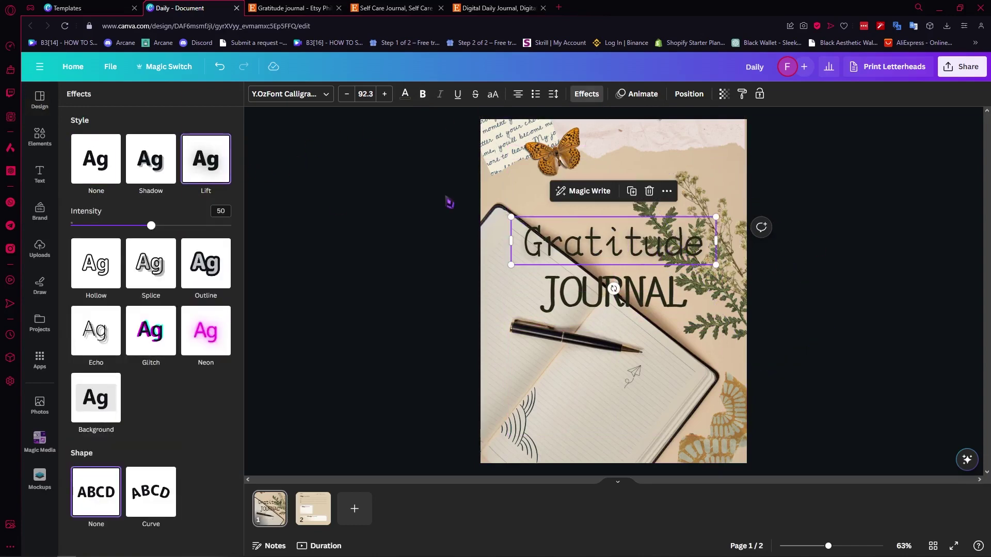
pyautogui.click(424, 97)
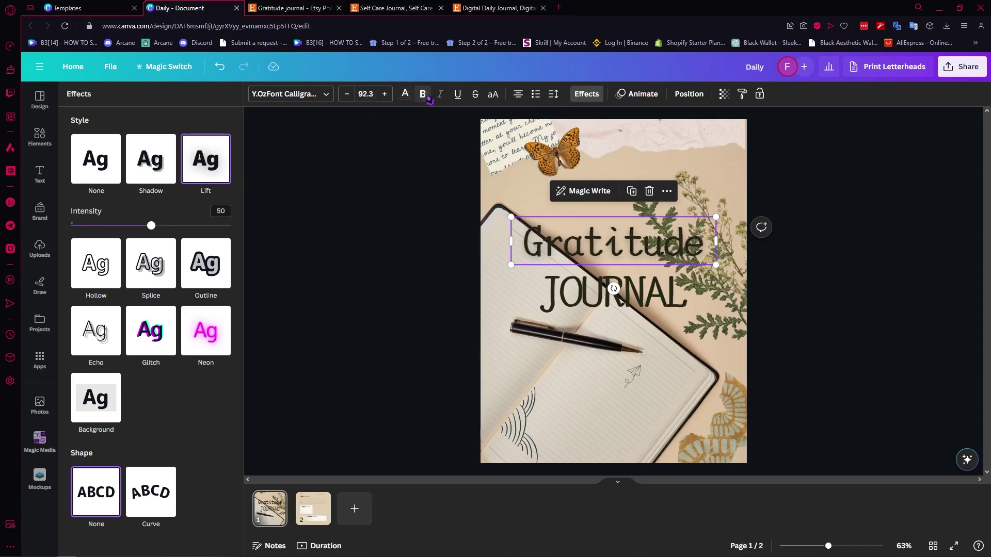
pyautogui.click(427, 98)
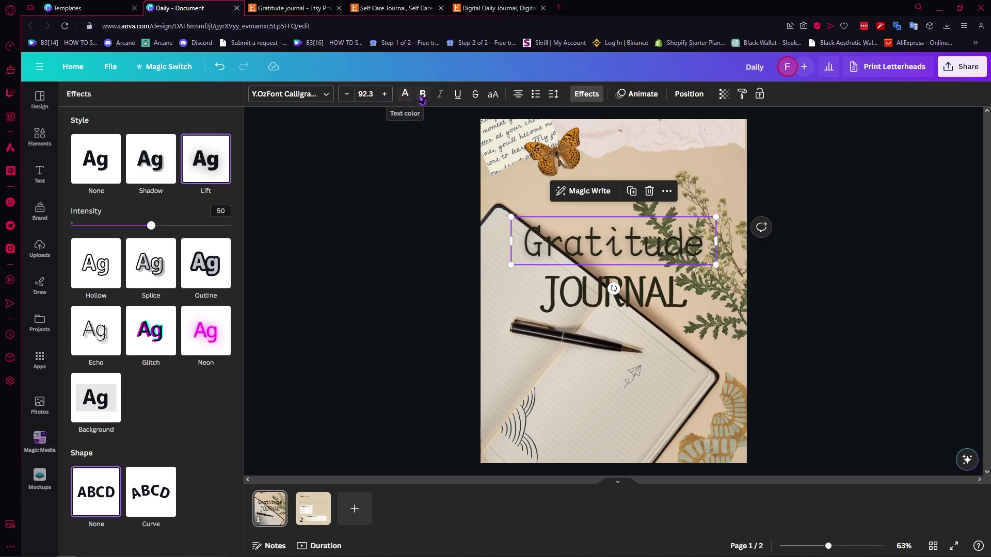
pyautogui.click(406, 95)
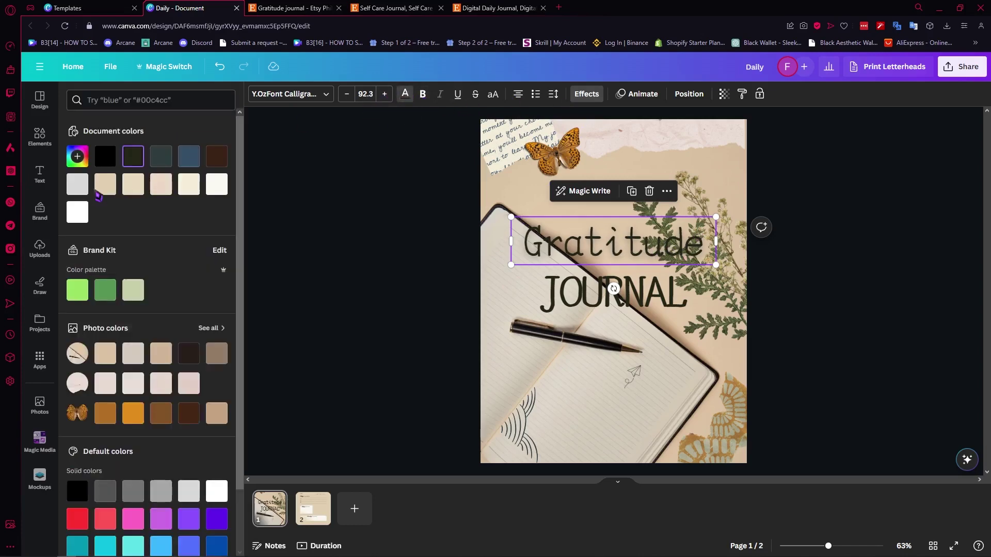
pyautogui.click(79, 213)
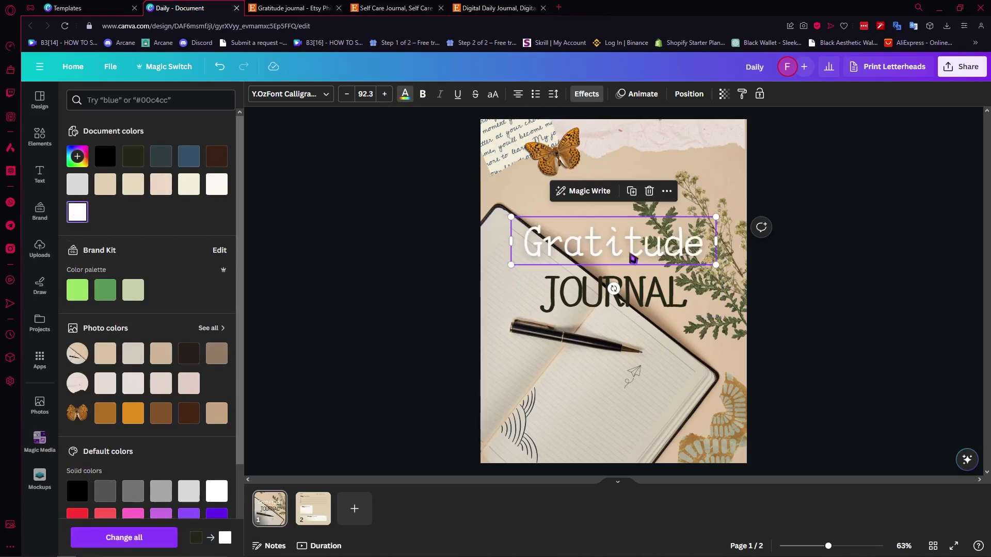
# - Color the cover's "JOURNAL" text white
pyautogui.click(692, 306)
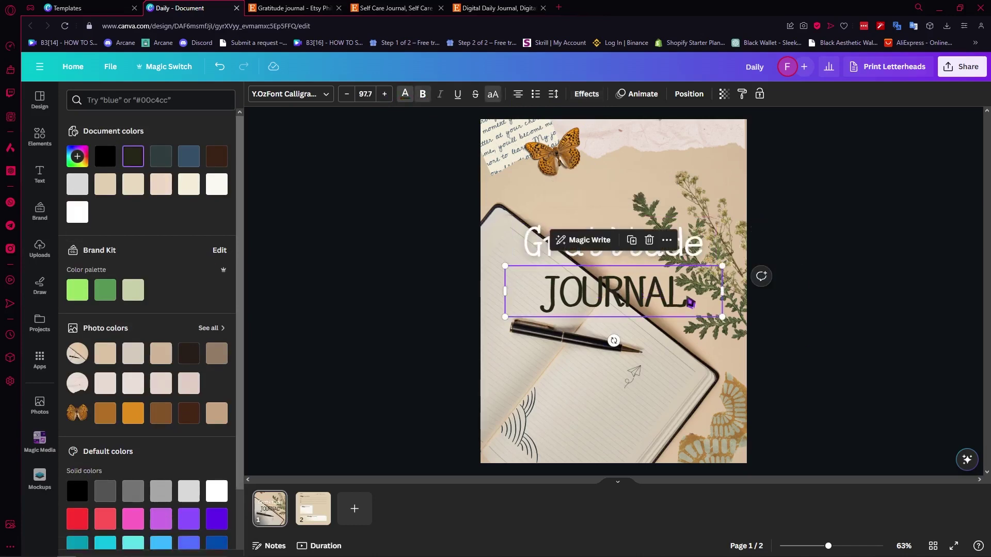
pyautogui.click(407, 99)
pyautogui.click(407, 99)
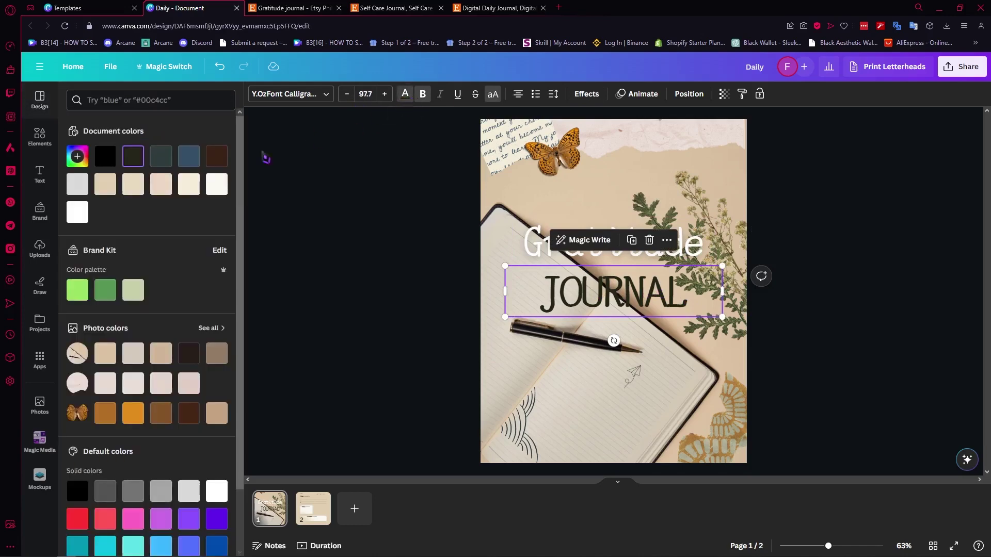
pyautogui.click(78, 213)
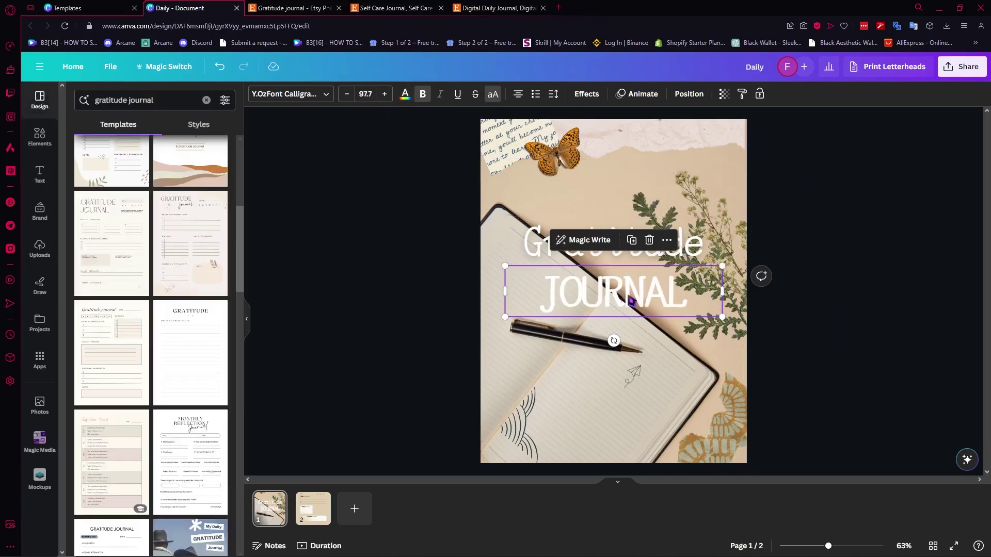
pyautogui.press('Return')
pyautogui.press('Escape')
# - Apply the Lift text effect at intensity 50 to the cover's "JOURNAL" text
pyautogui.click(587, 93)
pyautogui.click(174, 160)
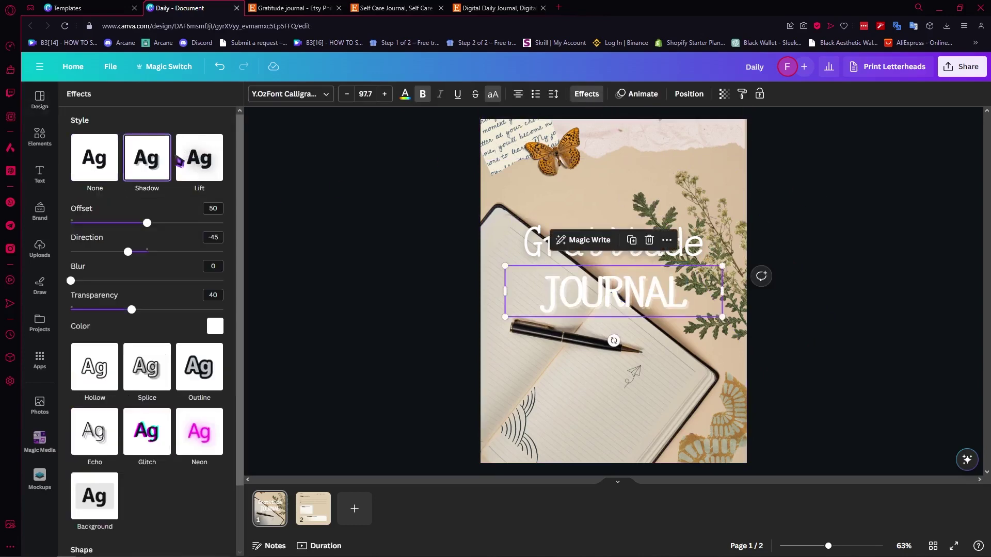
pyautogui.click(200, 159)
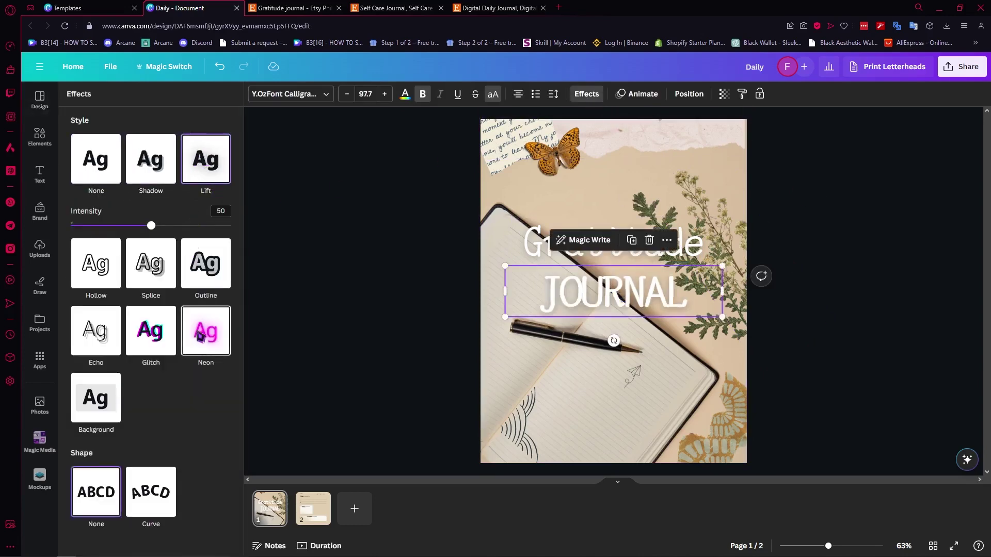
# - Try the Neon effect at different intensities on the "JOURNAL" text and restore its Lift effect
pyautogui.click(149, 338)
pyautogui.click(198, 292)
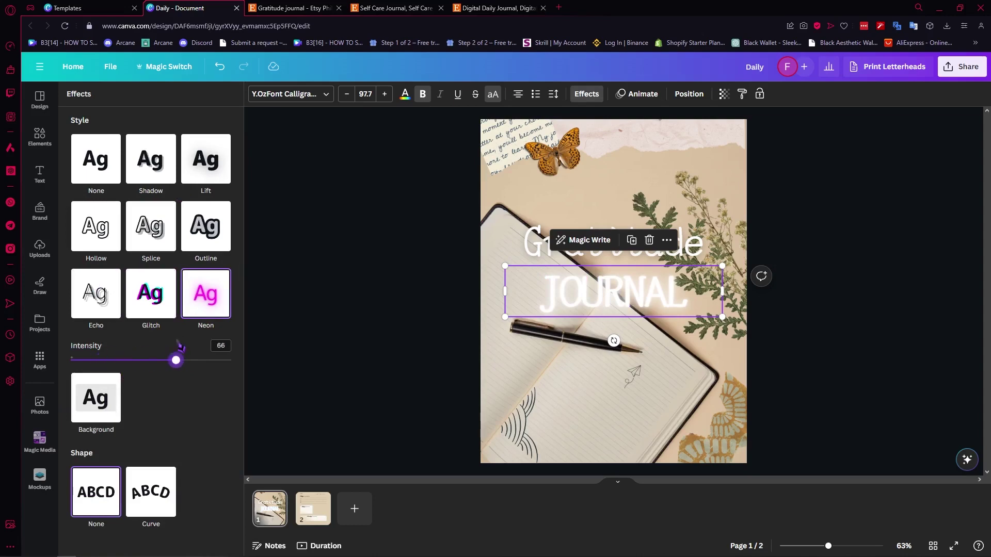
pyautogui.moveTo(178, 342); pyautogui.dragTo(171, 340)
pyautogui.moveTo(83, 336); pyautogui.dragTo(172, 350)
pyautogui.click(212, 154)
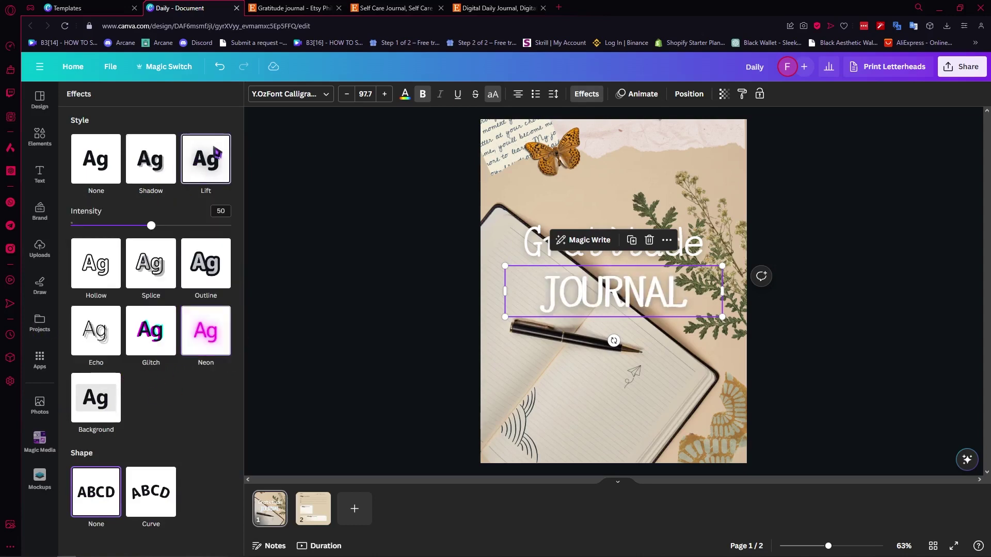
# - Enlarge the cover's "JOURNAL" text to font size 140, keeping it centered on the page
pyautogui.press('Escape')
pyautogui.click(805, 228)
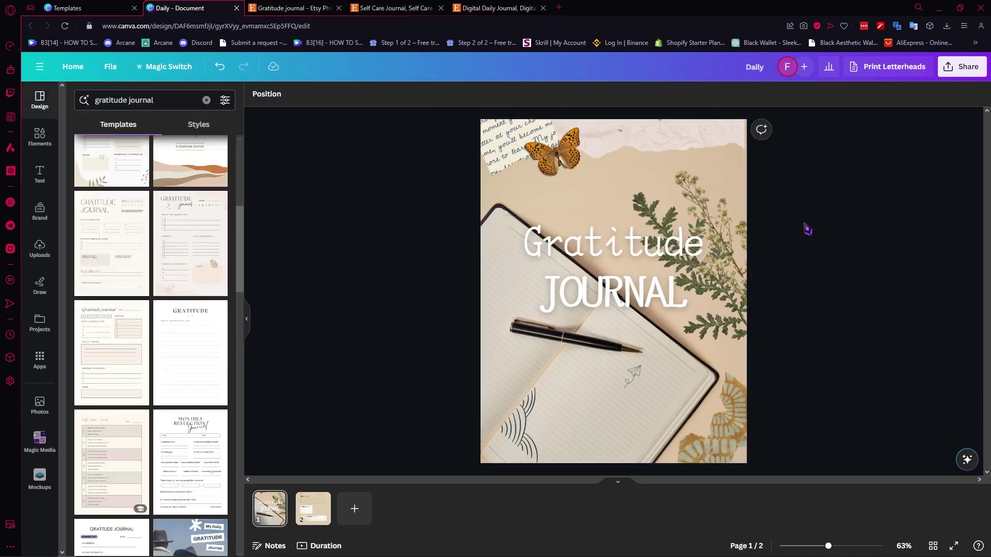
pyautogui.click(638, 298)
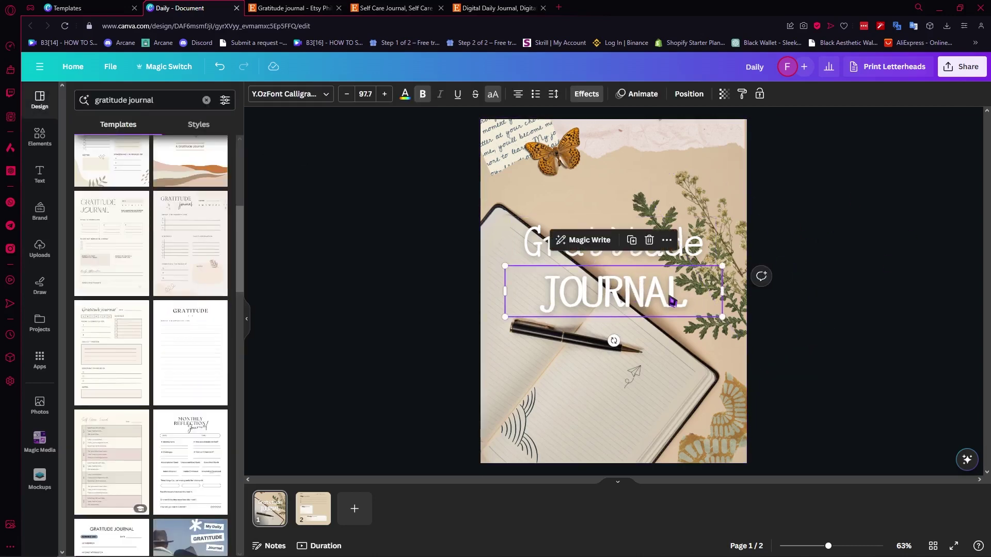
pyautogui.click(741, 261)
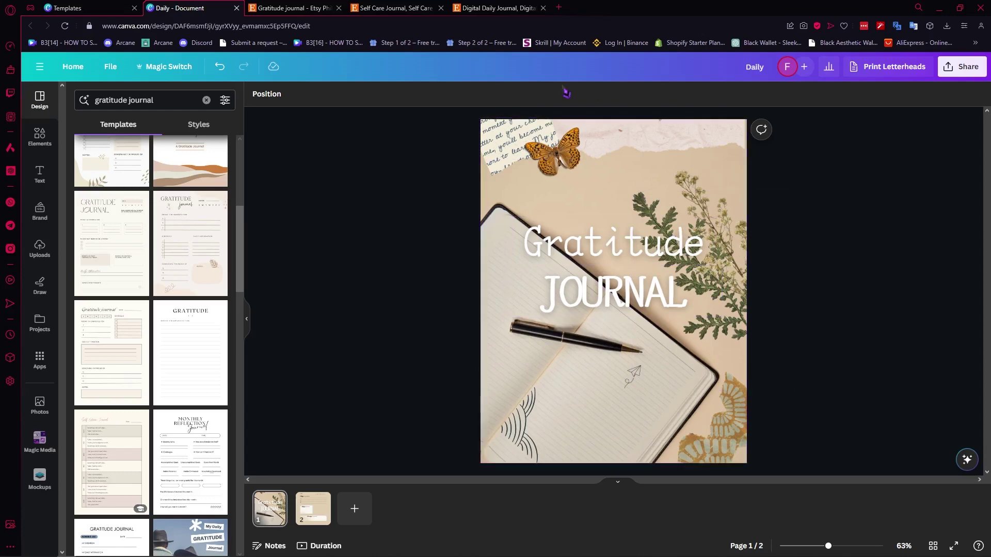
pyautogui.click(707, 288)
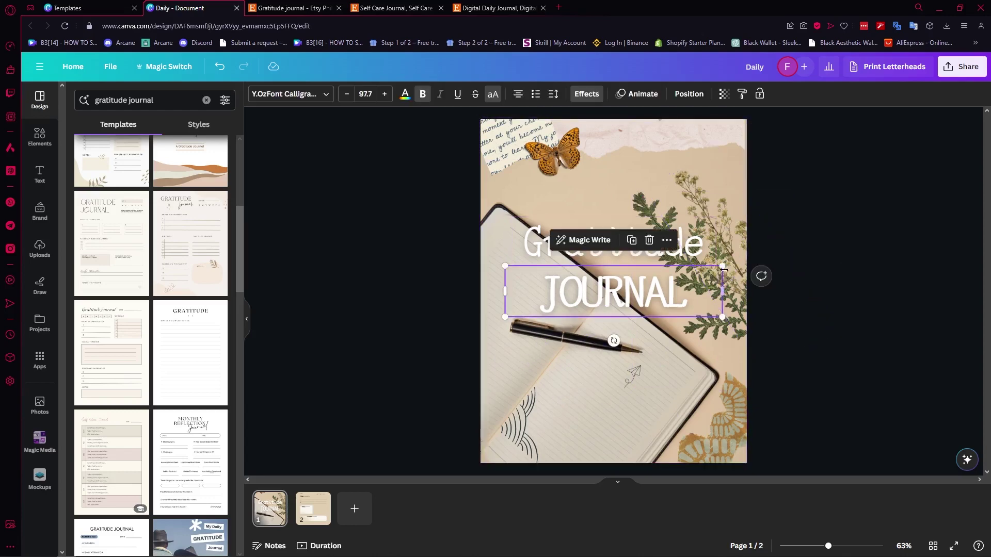
pyautogui.moveTo(722, 266); pyautogui.dragTo(817, 246)
pyautogui.moveTo(677, 305); pyautogui.dragTo(633, 329)
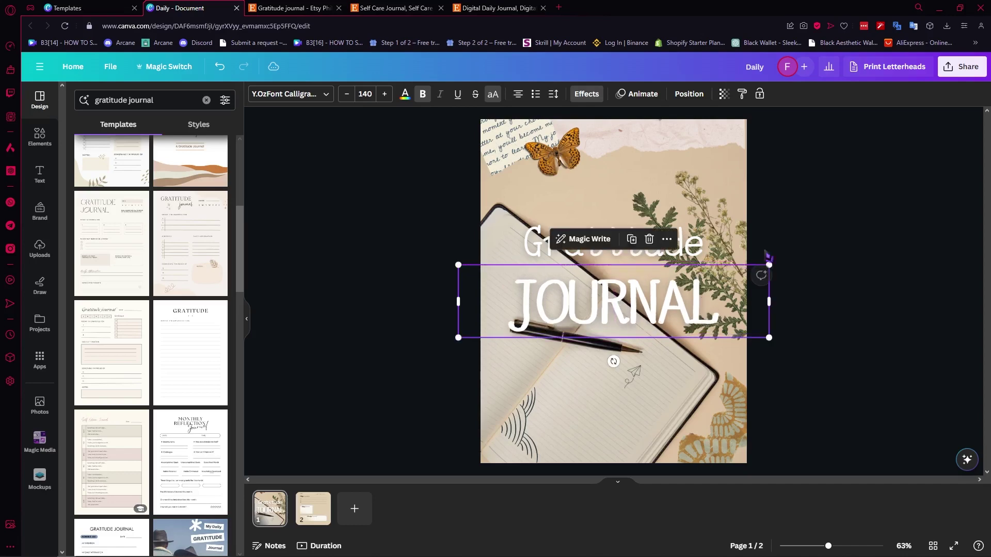
# - Enlarge the cover's "Gratitude" text to about font size 114 and move "JOURNAL" up closer beneath it
pyautogui.click(602, 258)
pyautogui.moveTo(715, 219); pyautogui.dragTo(763, 206)
pyautogui.moveTo(715, 247); pyautogui.dragTo(690, 247)
pyautogui.click(645, 305)
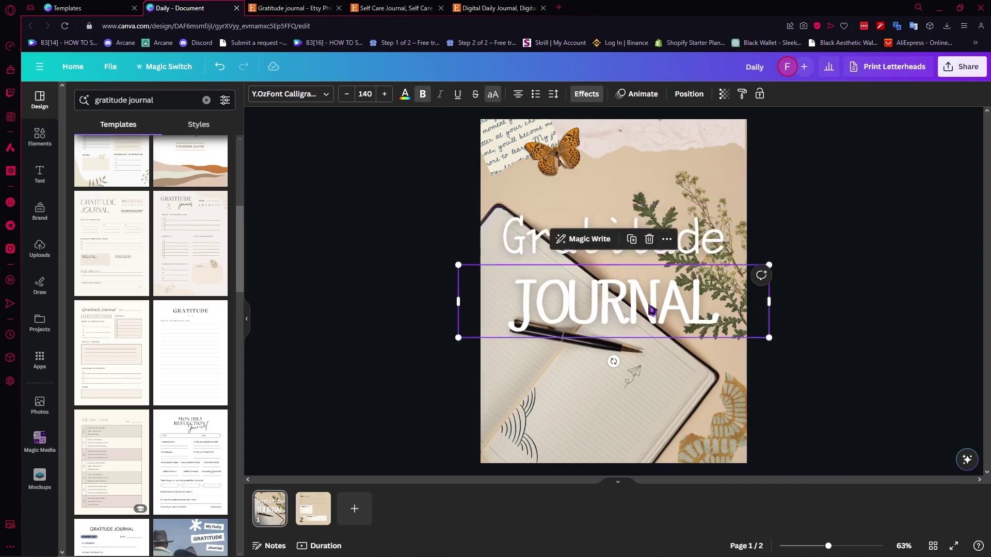
pyautogui.moveTo(652, 310); pyautogui.dragTo(652, 300)
# - Move "Gratitude" and "JOURNAL" down together so the title sits centered around the middle of the cover
pyautogui.click(653, 239)
pyautogui.keyDown('shift'); pyautogui.click(658, 292); pyautogui.keyUp('shift')
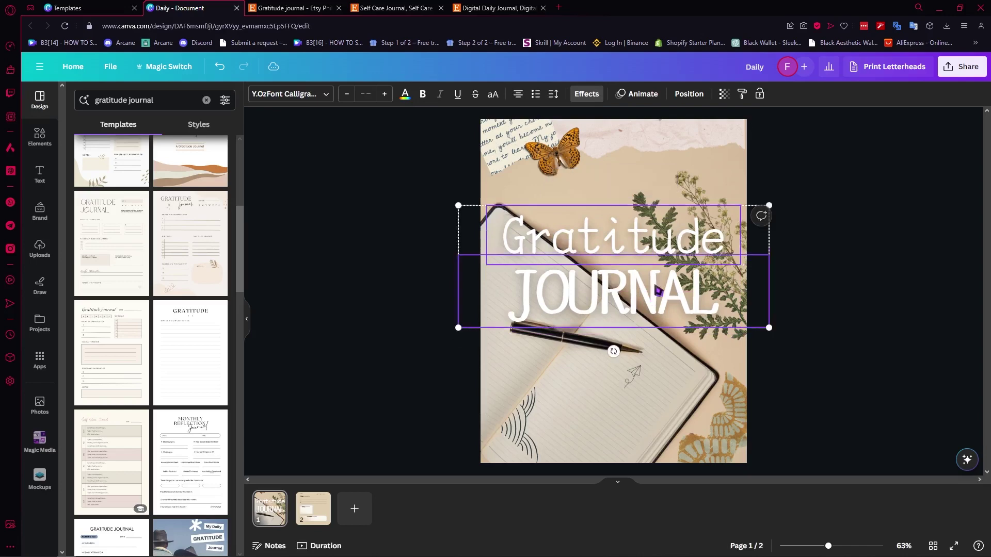
pyautogui.moveTo(655, 251); pyautogui.dragTo(654, 288)
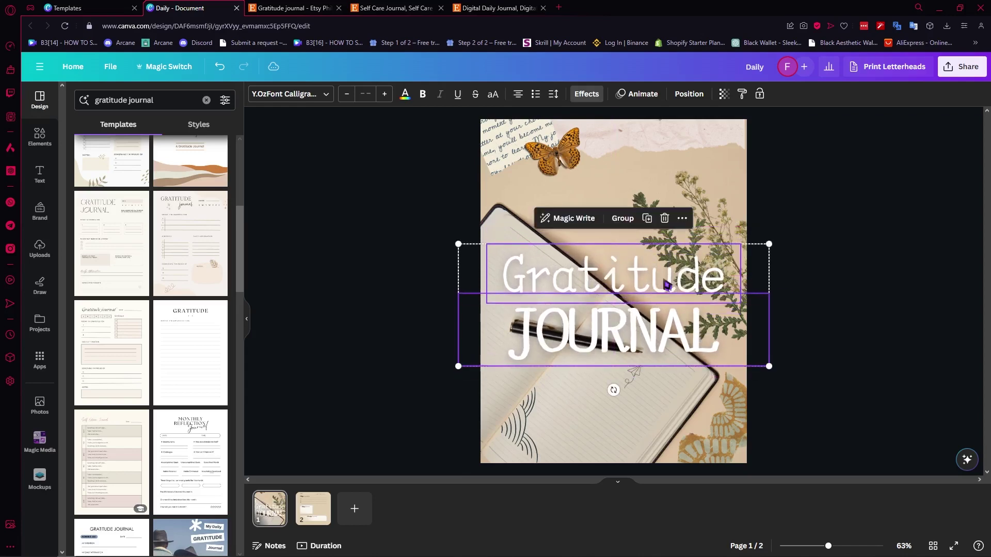
pyautogui.click(860, 257)
pyautogui.click(720, 274)
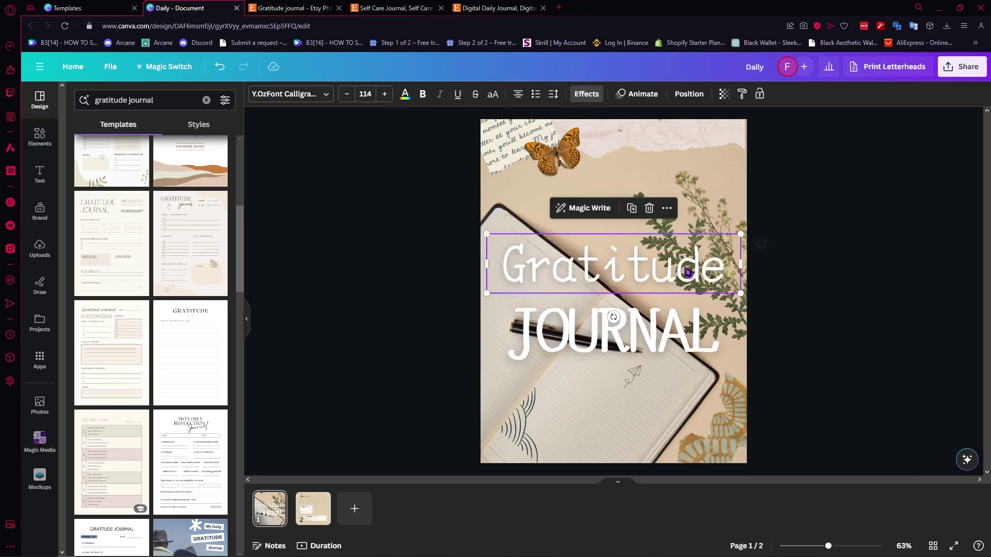
pyautogui.moveTo(778, 301); pyautogui.dragTo(684, 274)
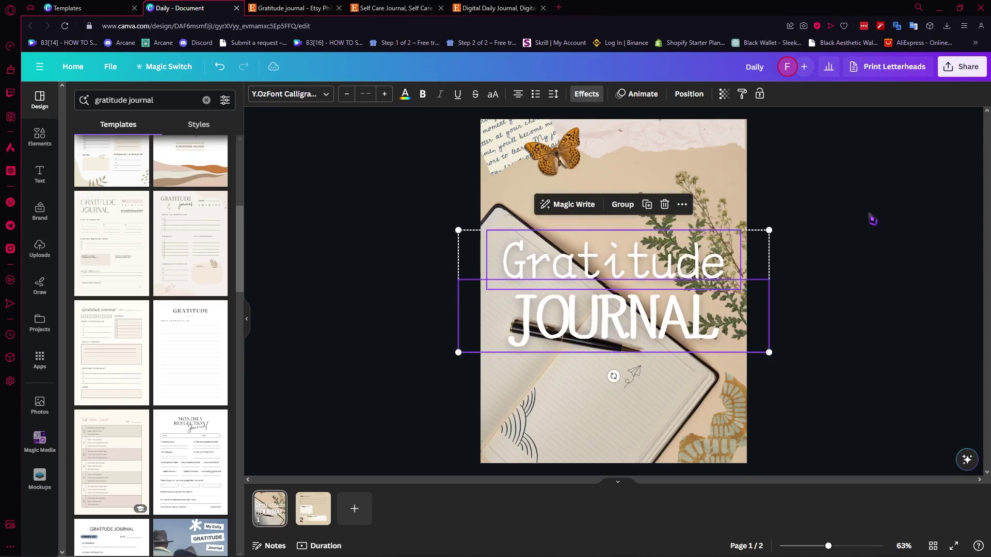
pyautogui.click(872, 219)
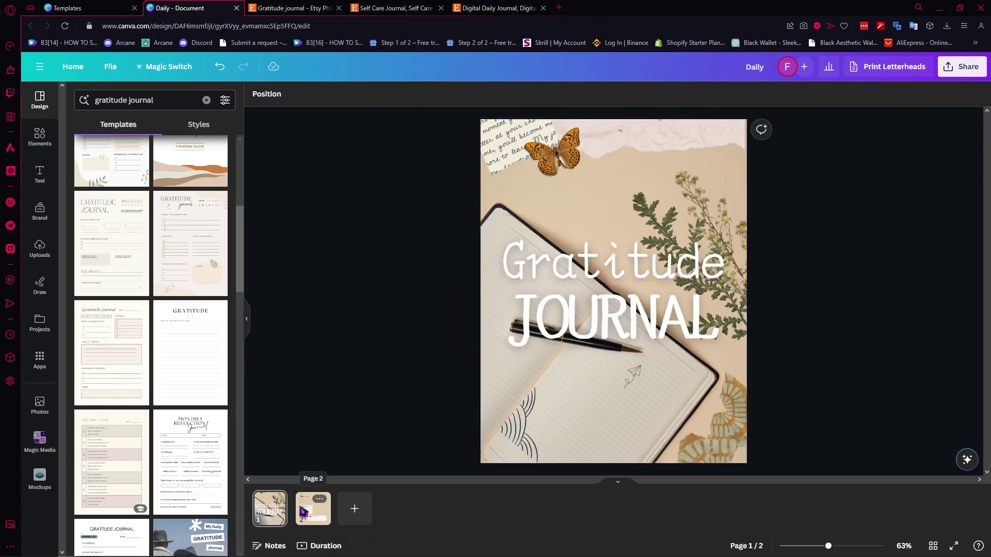
# - Add a third page, search the templates for "notebook lines" and apply the Simple Flowers Lined Stationery Paper template to it
pyautogui.click(304, 512)
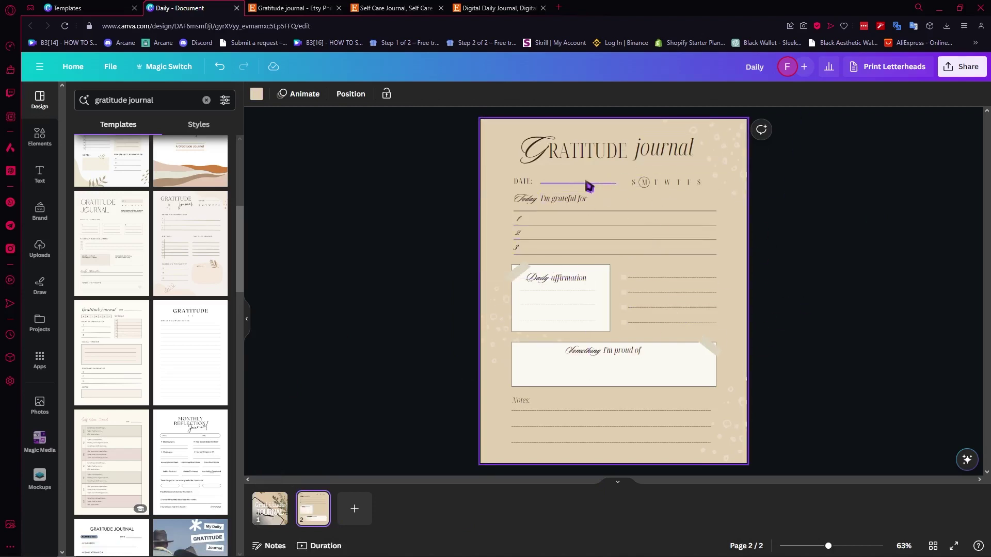
pyautogui.click(355, 509)
pyautogui.click(165, 103)
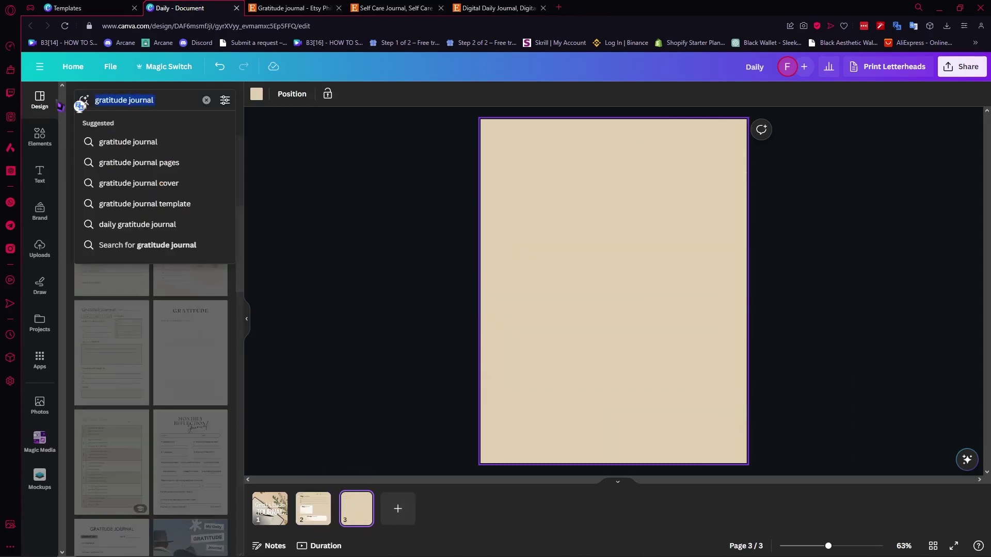
pyautogui.write('lione')
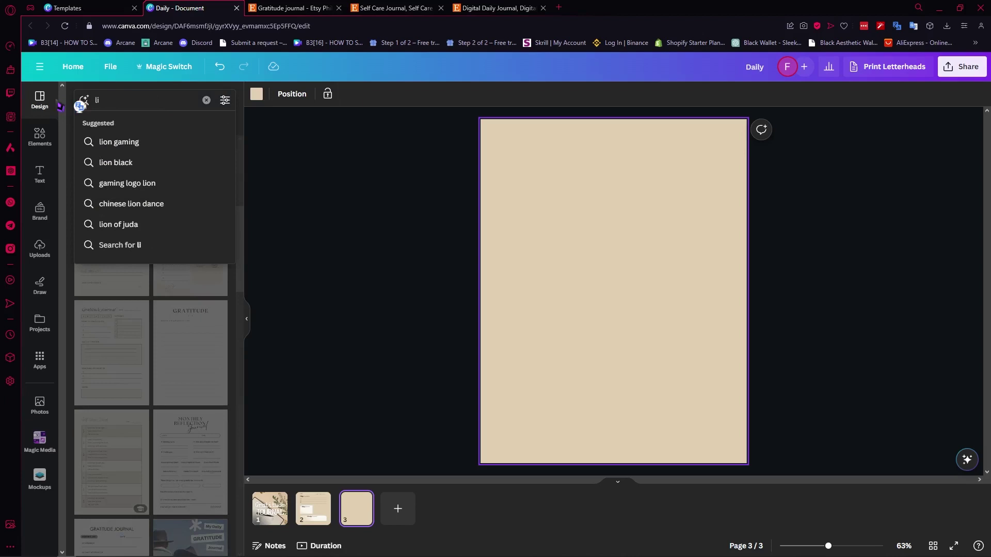
pyautogui.press('BackSpace')
pyautogui.press('BackSpace')
pyautogui.write('notebook li')
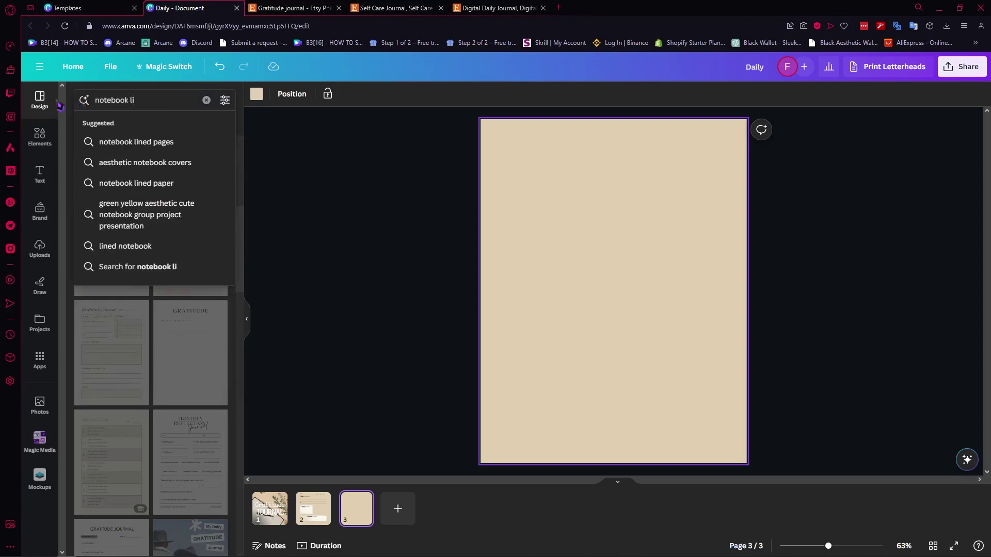
pyautogui.write('nes')
pyautogui.press('Return')
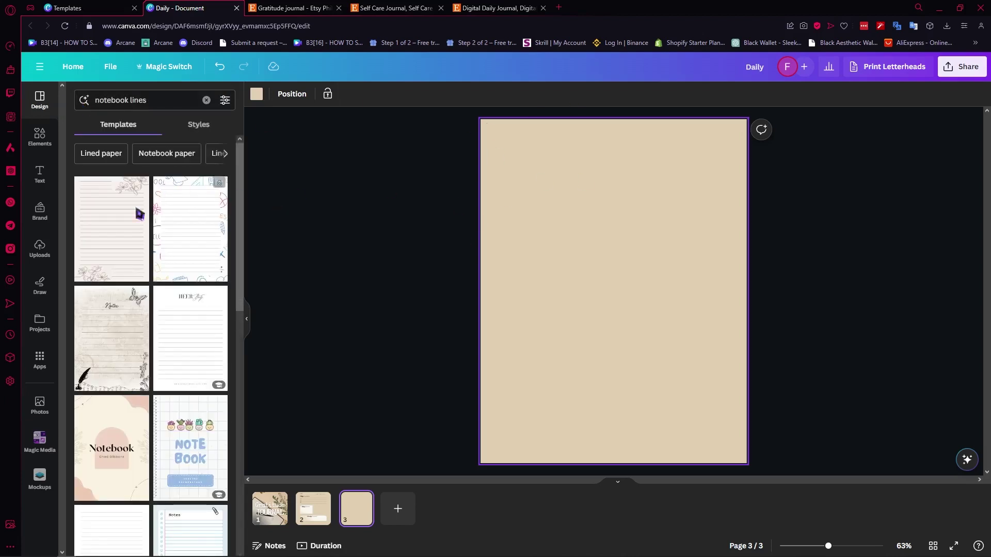
pyautogui.click(136, 239)
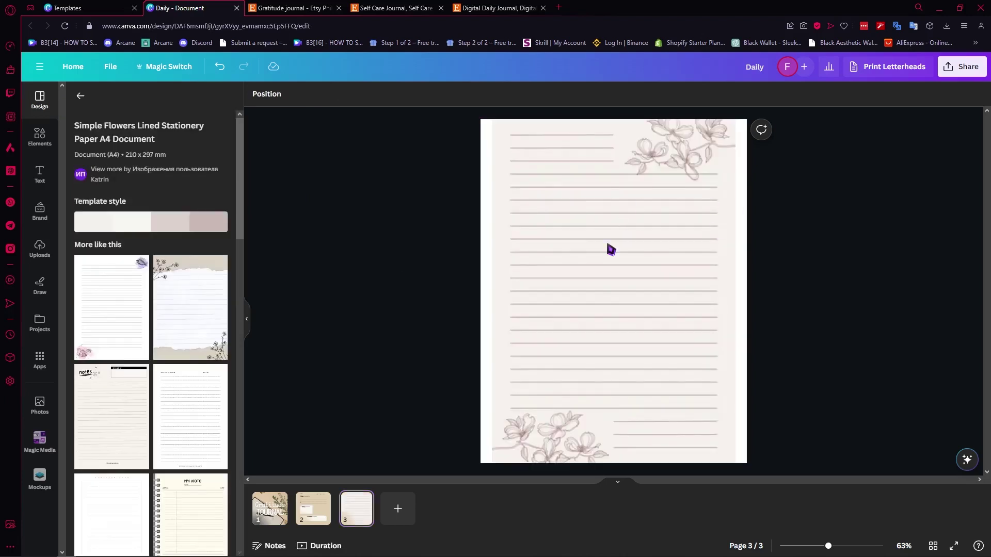
# - Change the lined page's background to the beige document color used on the journal page
pyautogui.click(645, 230)
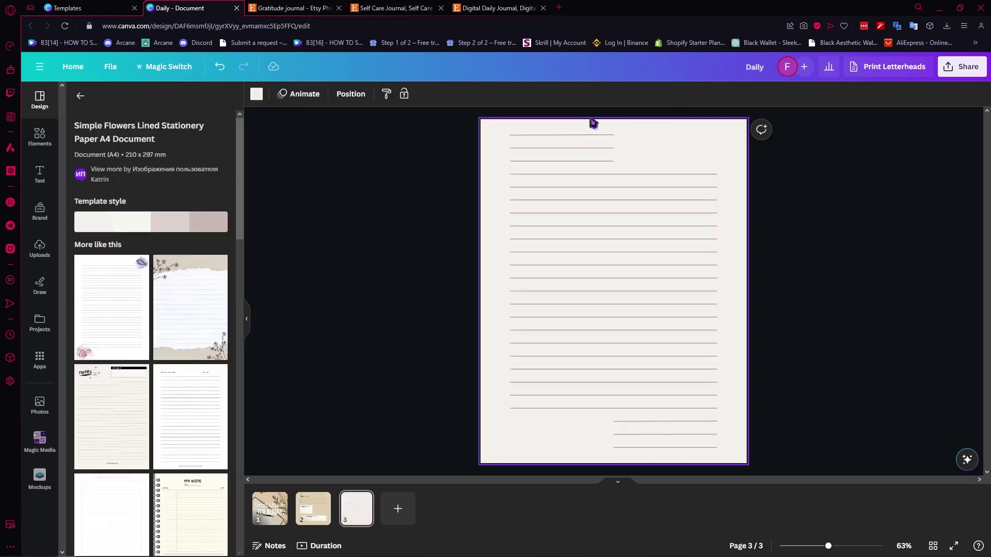
pyautogui.click(256, 94)
pyautogui.click(105, 184)
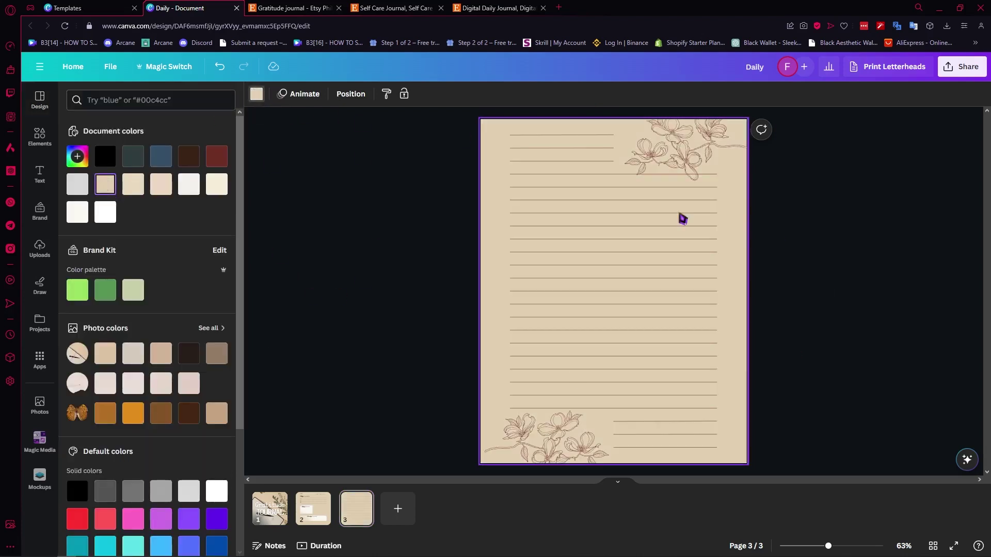
pyautogui.click(683, 175)
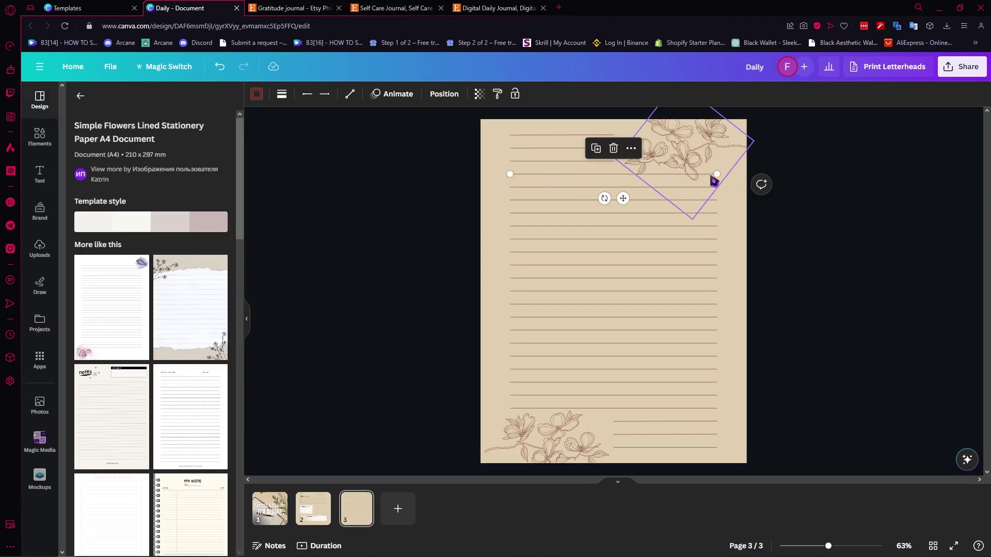
pyautogui.moveTo(715, 175)
pyautogui.mouseDown()
pyautogui.moveTo(606, 170)
pyautogui.moveTo(723, 180)
pyautogui.mouseUp()
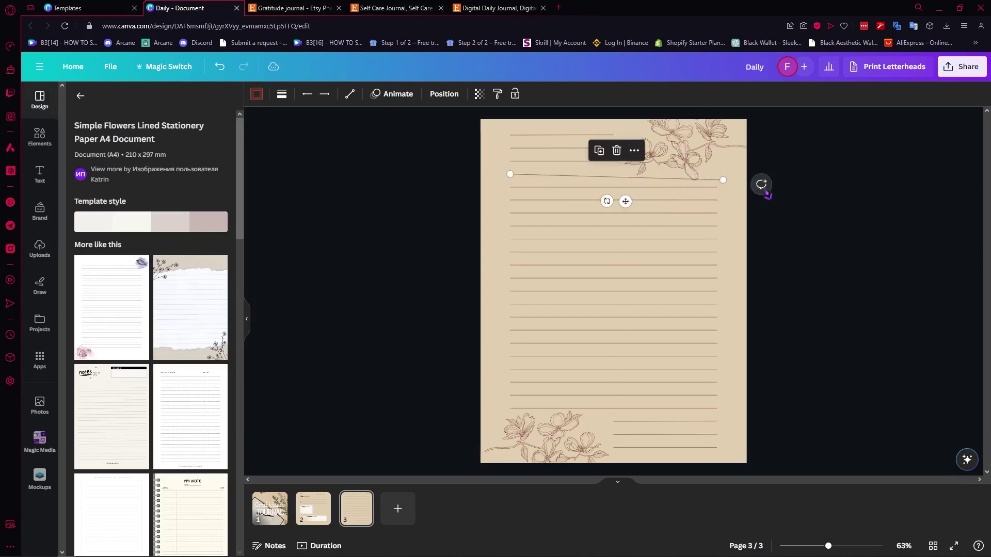
pyautogui.hotkey('ctrl', 'z')
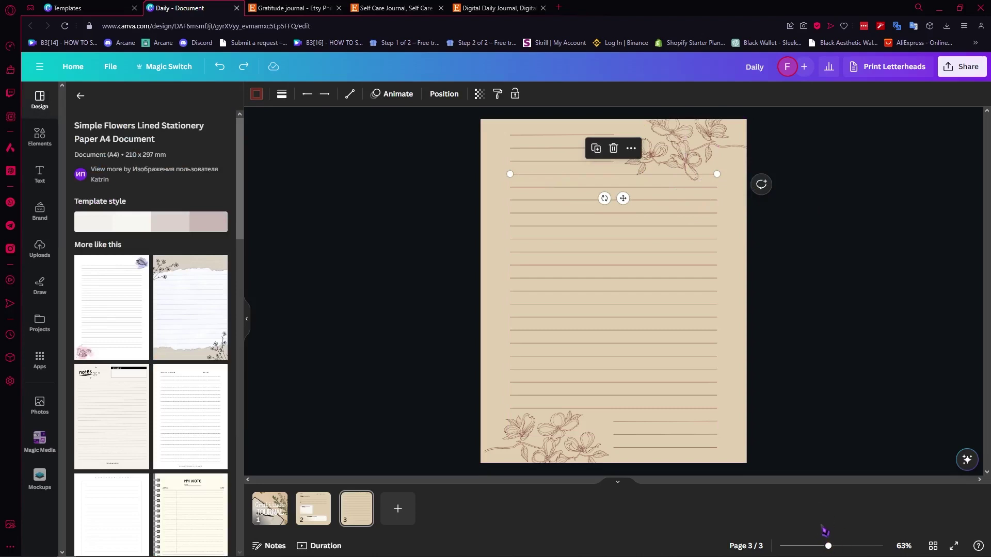
# - Shorten the fourth and fifth ruled lines to match the three short ones above and delete the flower drawing beside them
pyautogui.moveTo(832, 551)
pyautogui.mouseDown()
pyautogui.moveTo(870, 550)
pyautogui.moveTo(848, 551)
pyautogui.mouseUp()
pyautogui.scroll(3, 707, 320)
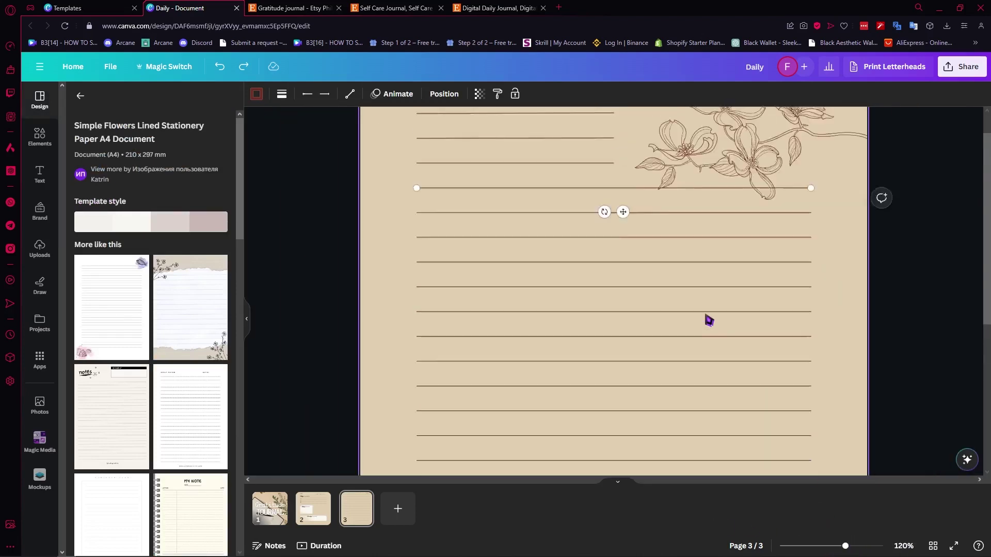
pyautogui.moveTo(809, 225); pyautogui.dragTo(613, 225)
pyautogui.click(803, 254)
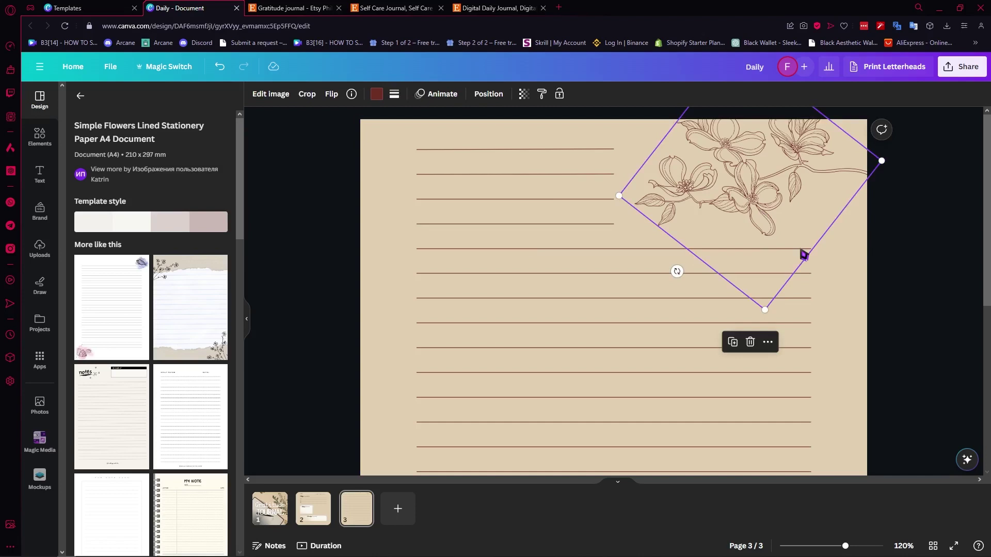
pyautogui.click(623, 250)
pyautogui.moveTo(811, 249); pyautogui.dragTo(614, 249)
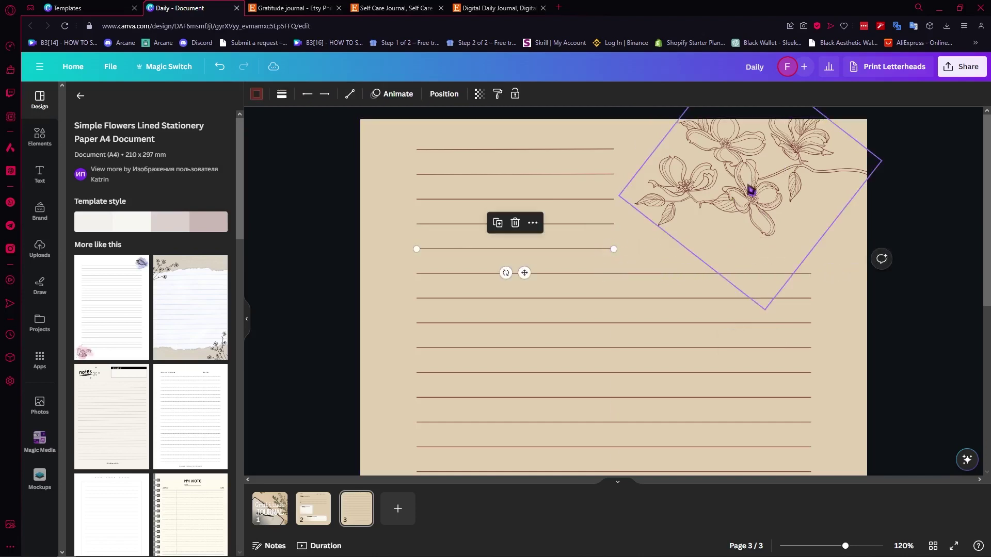
pyautogui.click(757, 188)
pyautogui.press('Delete')
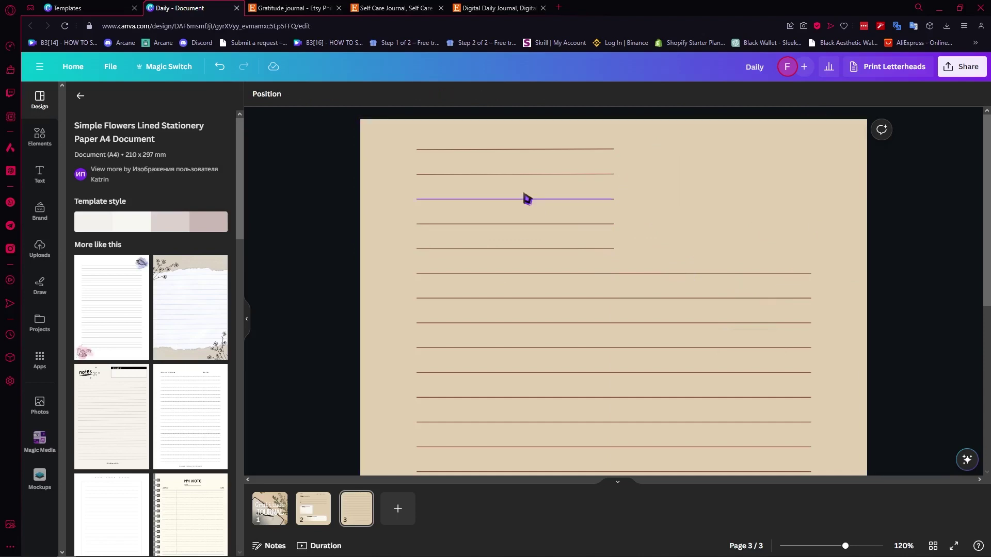
# - Search the elements for "picture of gratitude" and show all the matching photos
pyautogui.click(34, 145)
pyautogui.click(139, 101)
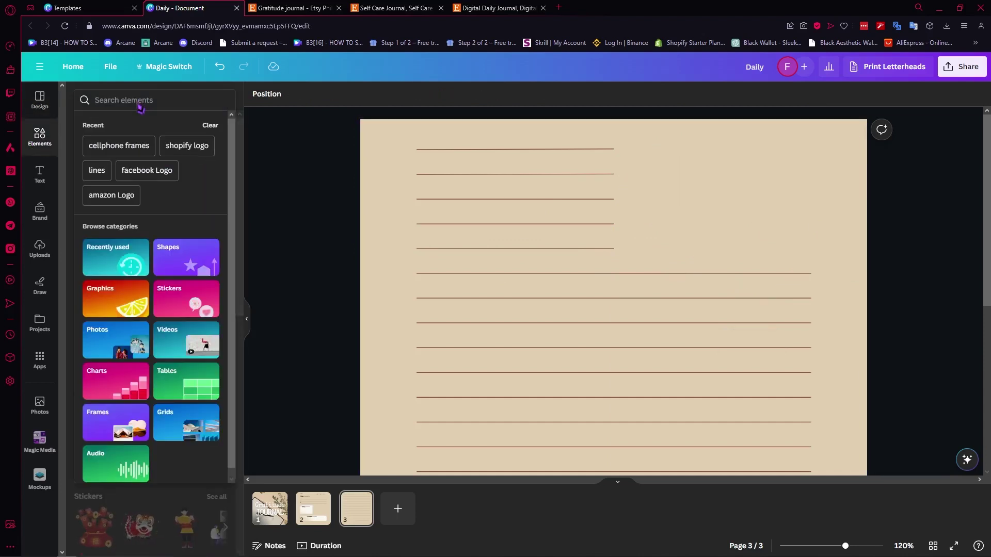
pyautogui.write('pic')
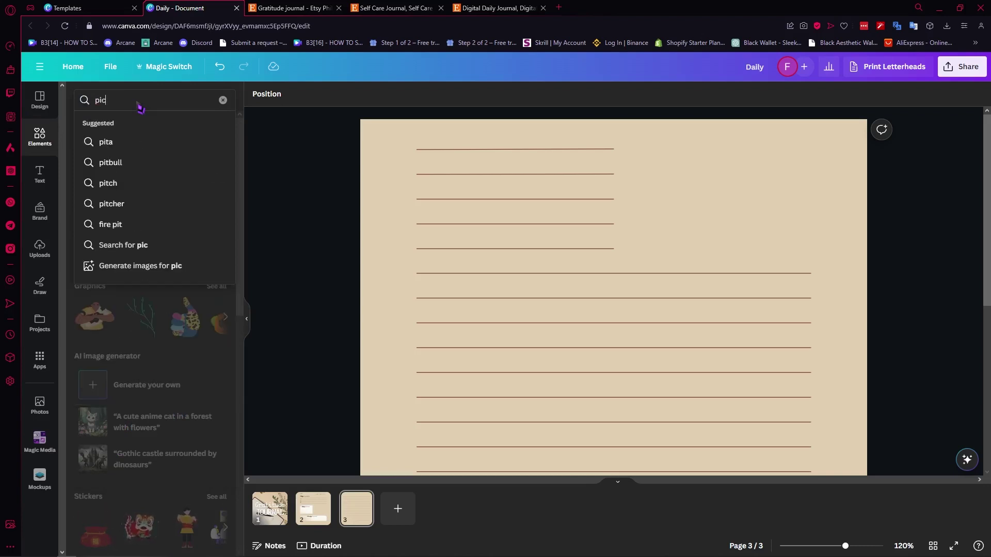
pyautogui.press('BackSpace')
pyautogui.press('BackSpace')
pyautogui.press('BackSpace')
pyautogui.write('p')
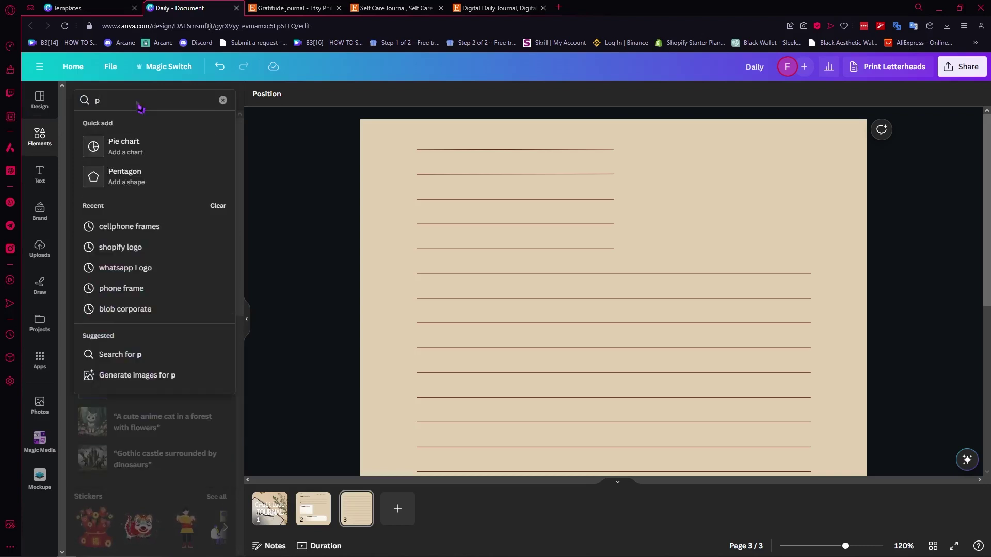
pyautogui.write('icture of grati')
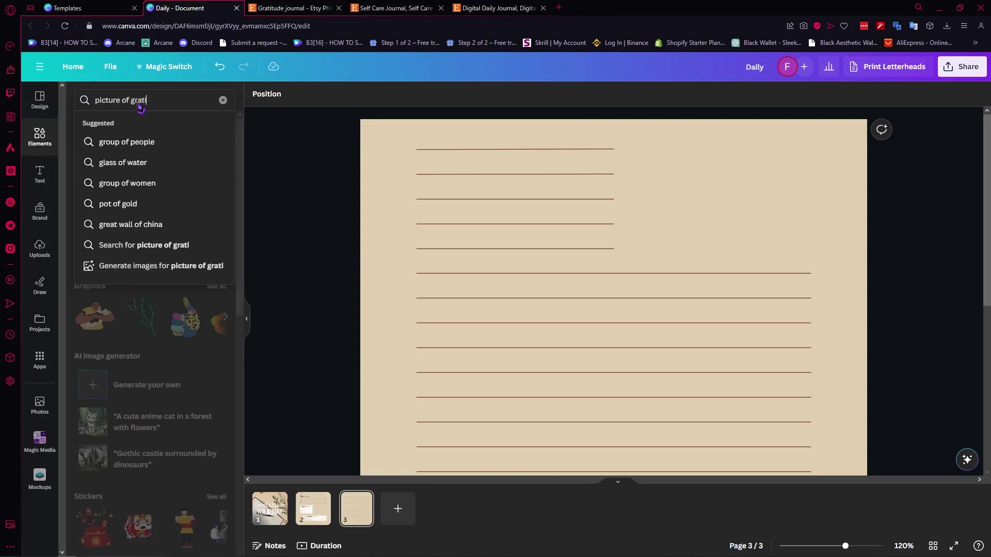
pyautogui.write('tude')
pyautogui.press('Return')
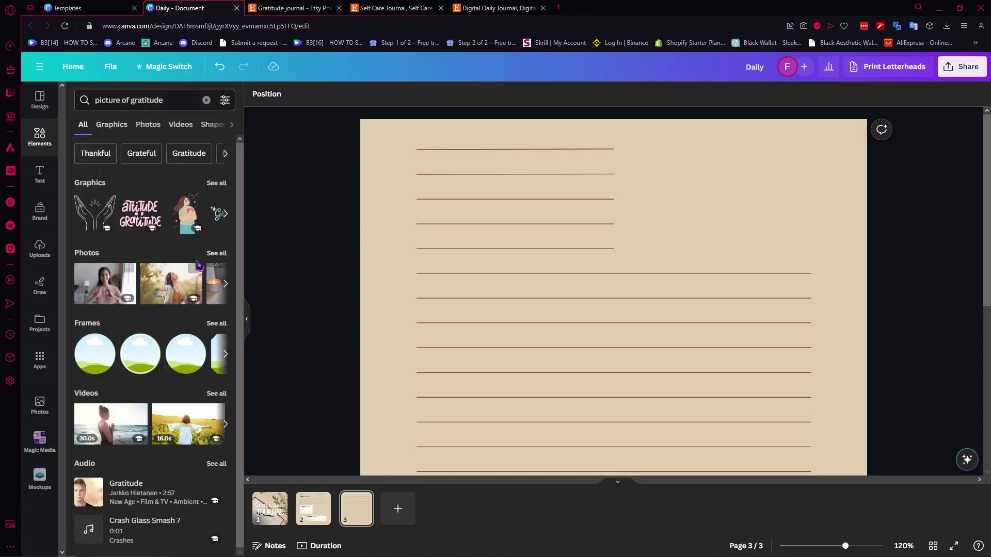
pyautogui.click(217, 254)
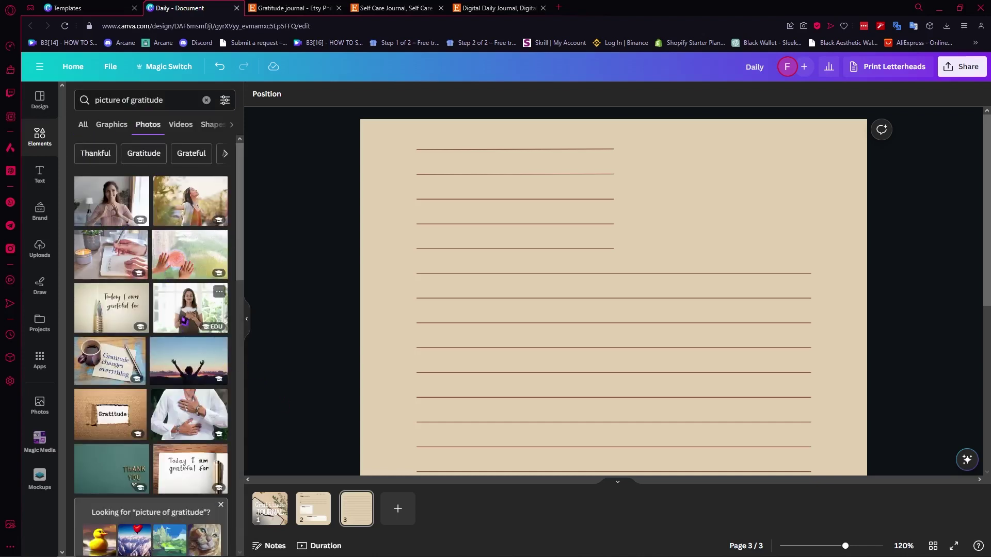
# - Insert the photo of the woman with hands on her chest, shrink it to fit beside the short lines, and clear the search
pyautogui.click(184, 320)
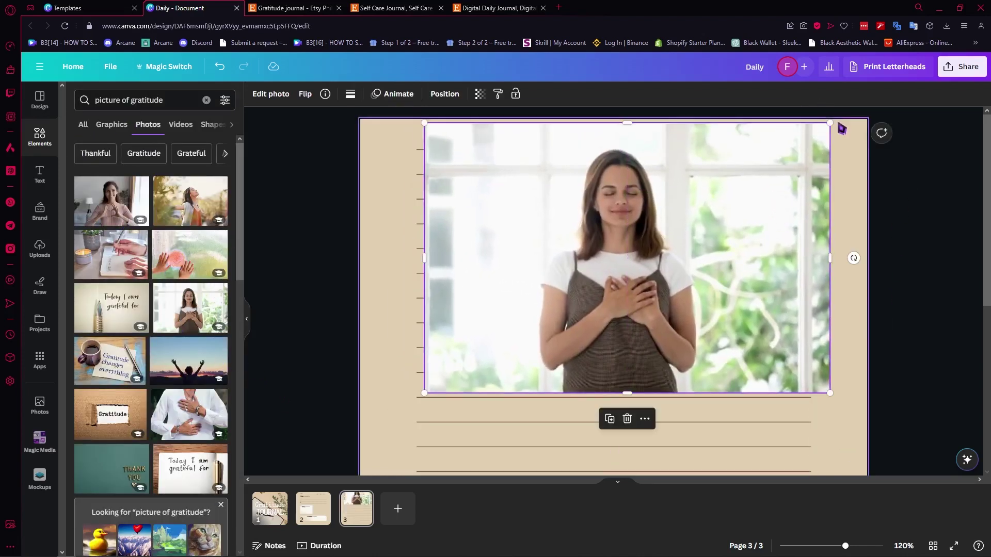
pyautogui.moveTo(830, 123); pyautogui.dragTo(588, 281)
pyautogui.moveTo(521, 337); pyautogui.dragTo(747, 200)
pyautogui.click(896, 192)
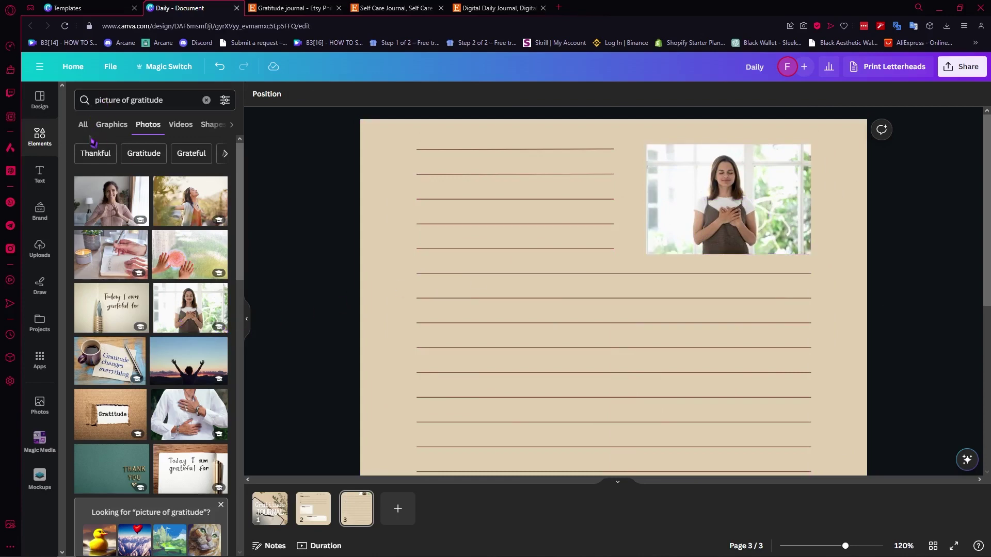
pyautogui.click(207, 101)
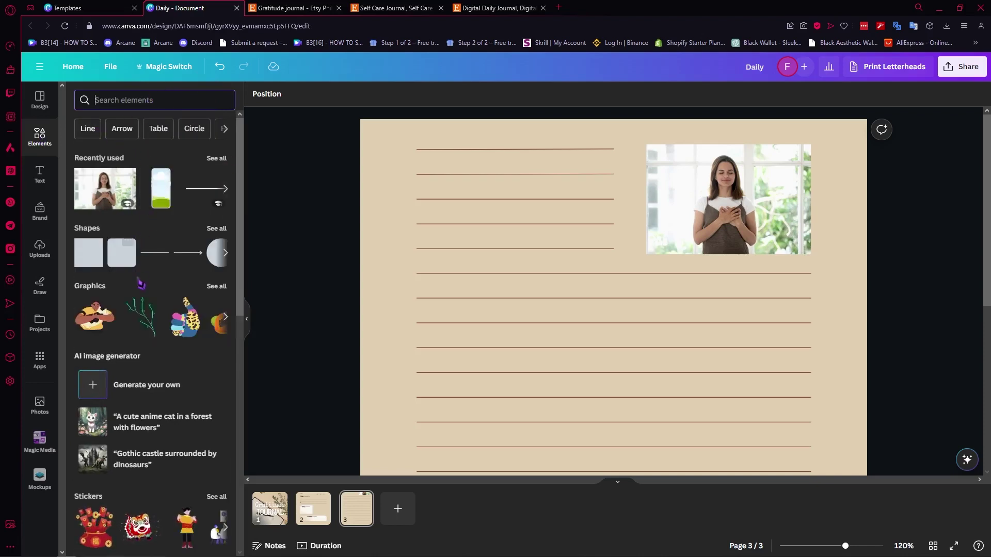
# - Review the whole lined page, from the photo beside the short lines down to the flower drawing at its foot
pyautogui.scroll(-2, 150, 336)
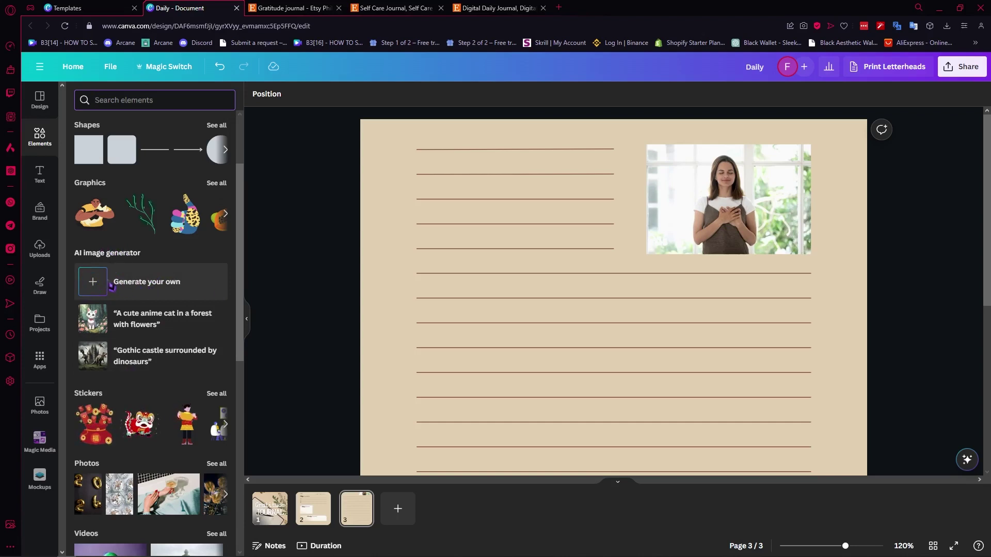
pyautogui.click(50, 171)
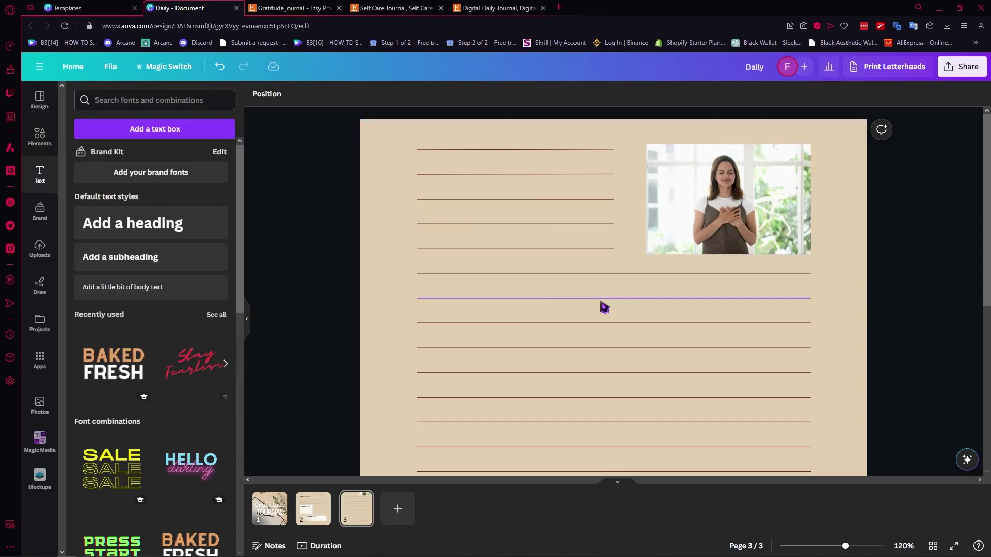
pyautogui.scroll(-5, 601, 306)
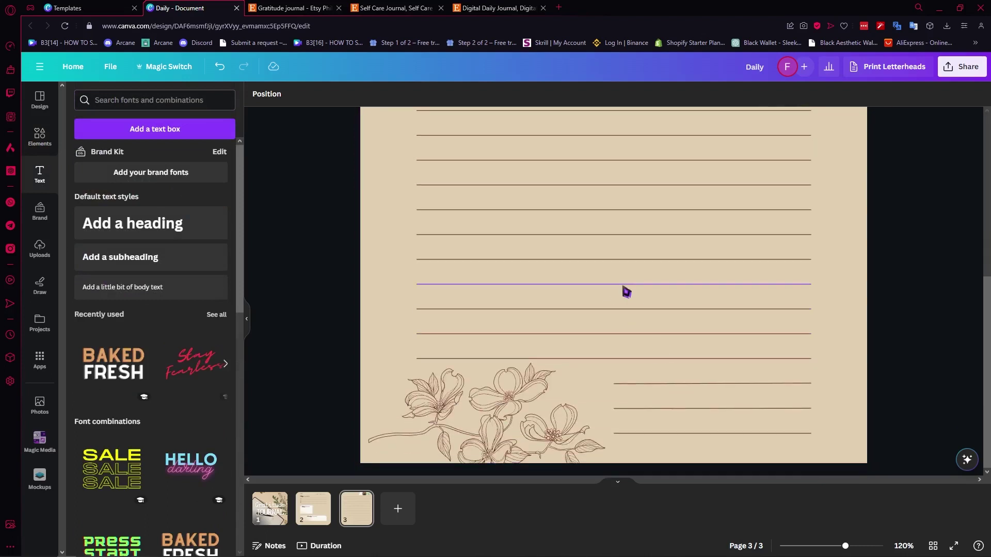
pyautogui.scroll(5, 626, 293)
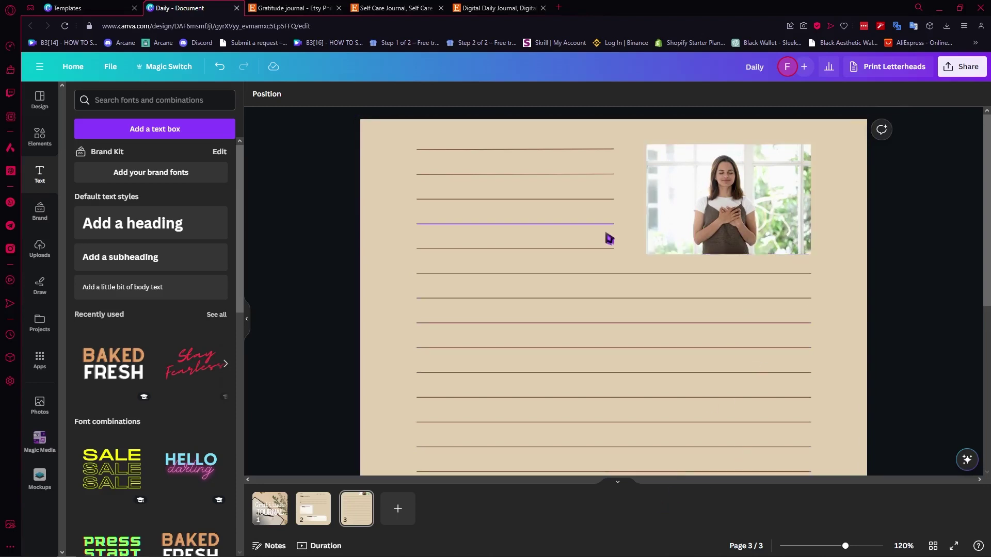
pyautogui.scroll(-3, 609, 239)
pyautogui.scroll(2, 665, 290)
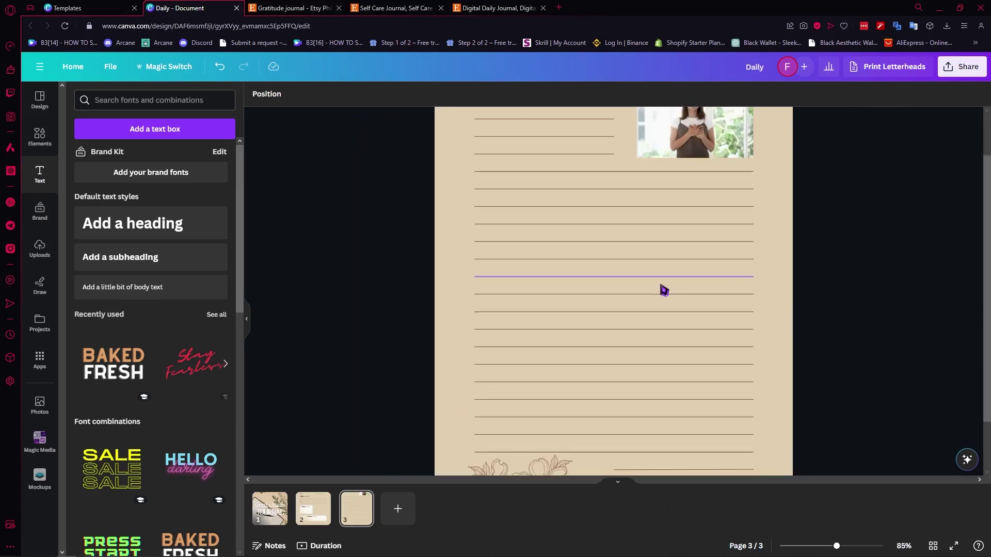
pyautogui.scroll(-1, 665, 290)
pyautogui.scroll(1, 664, 291)
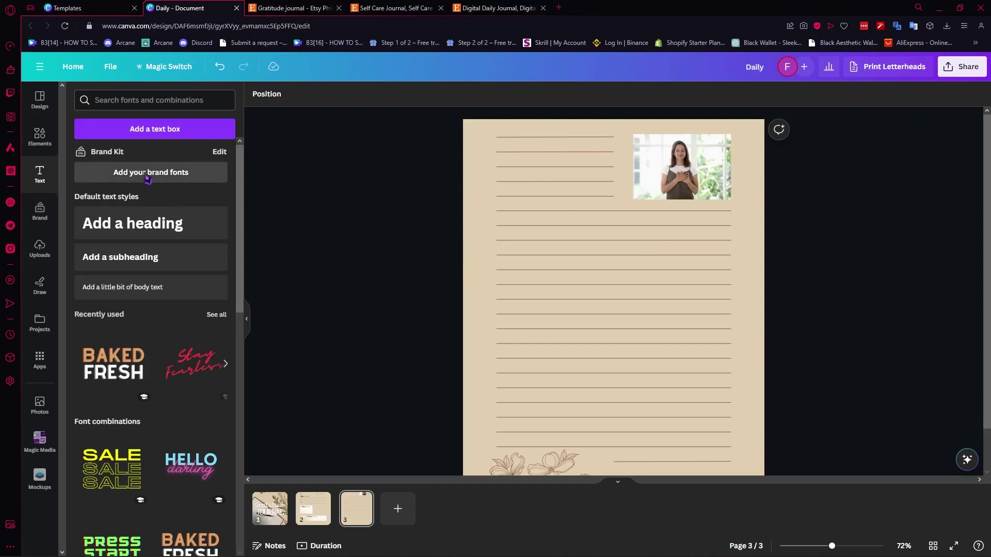
# - Look through the available elements, text styles, brand kit, uploads, drawing tools and projects
pyautogui.click(40, 137)
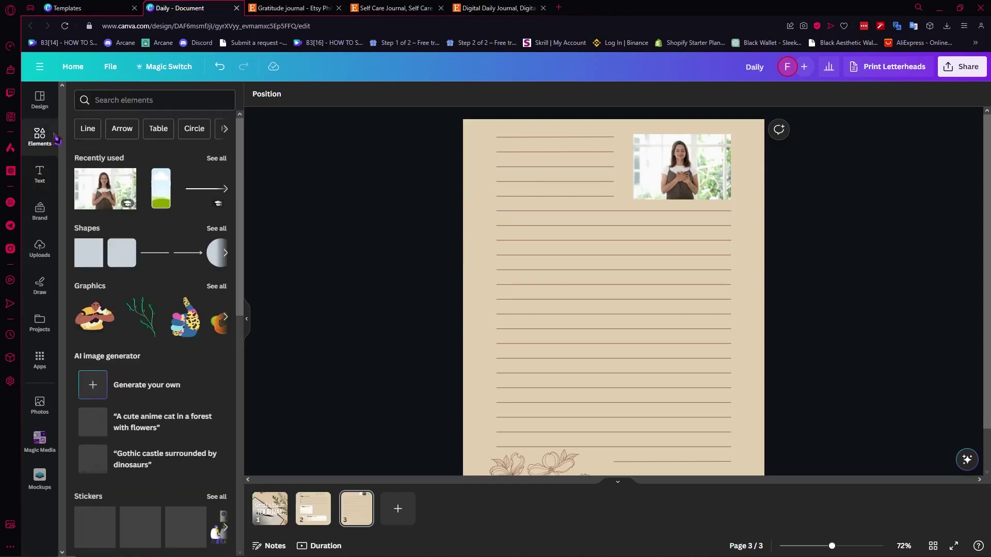
pyautogui.click(46, 180)
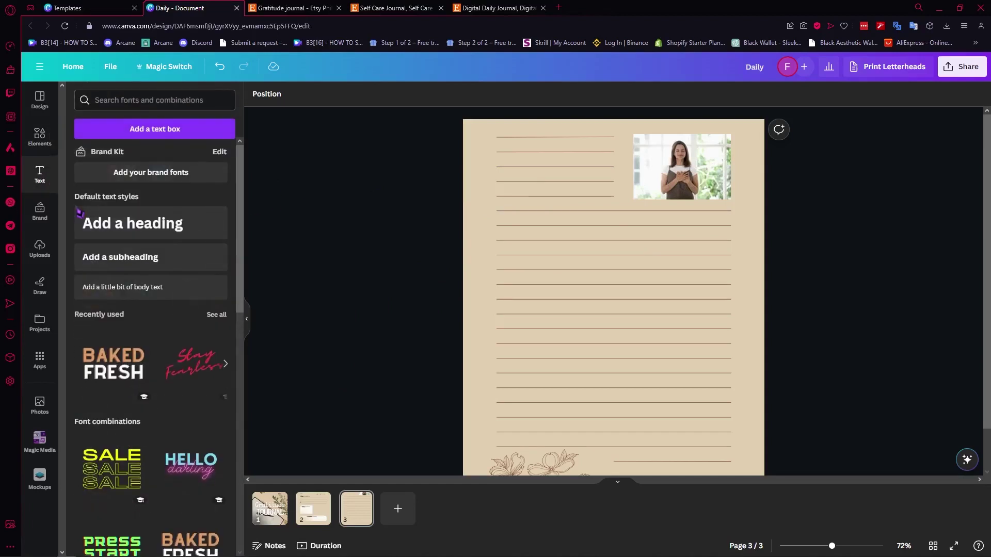
pyautogui.click(41, 210)
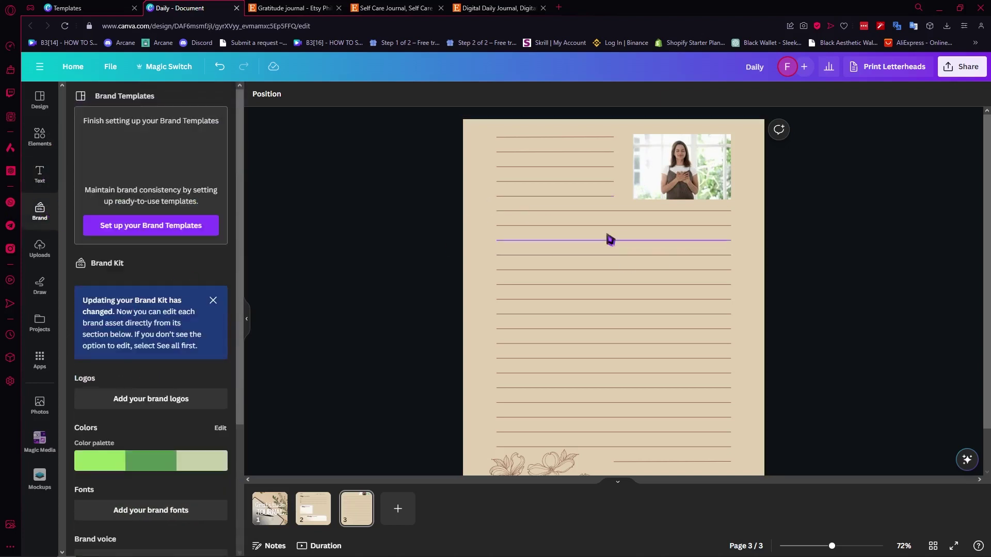
pyautogui.click(39, 247)
pyautogui.click(41, 282)
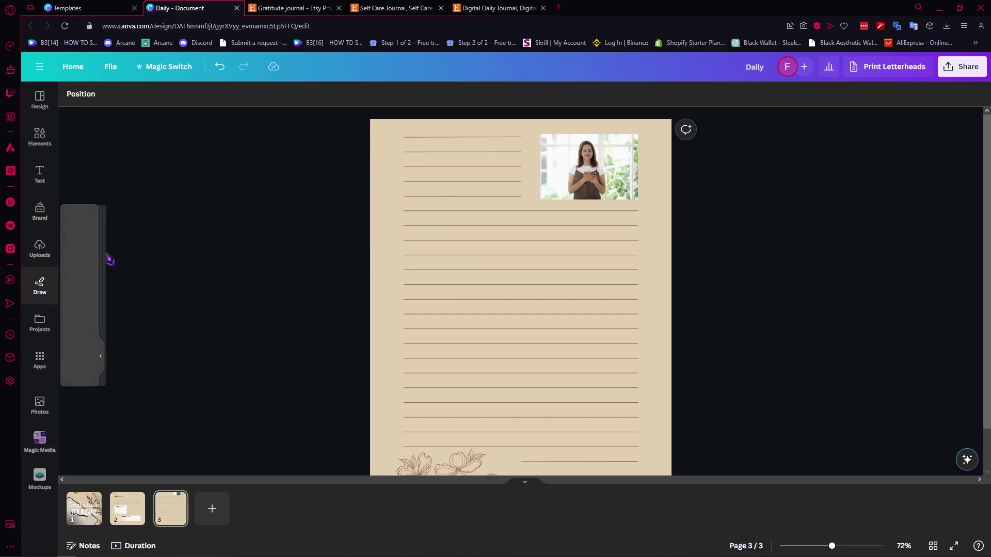
pyautogui.click(40, 323)
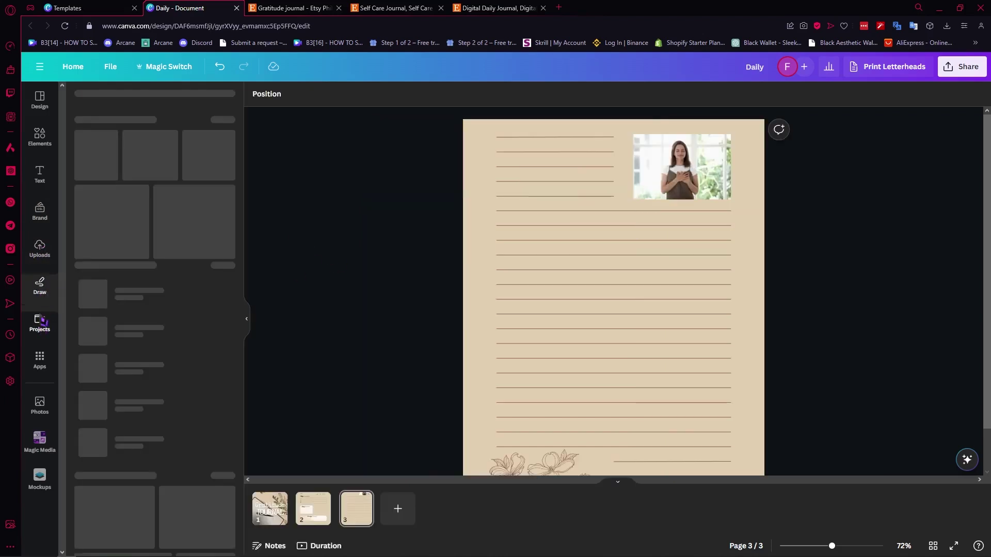
# - Draw a blue freehand pen loop over the ruled lines of the notes page
pyautogui.click(39, 284)
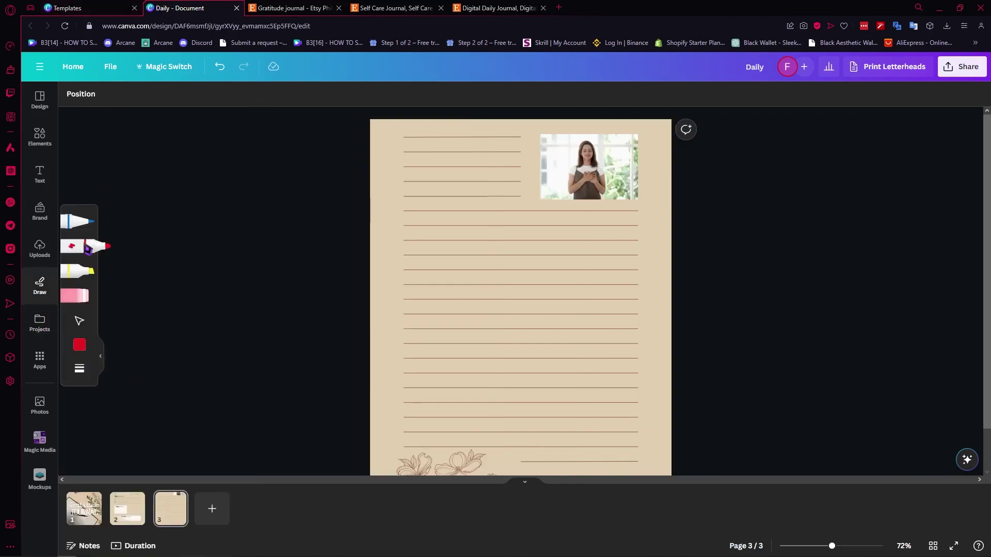
pyautogui.click(92, 224)
pyautogui.moveTo(439, 237)
pyautogui.mouseDown()
pyautogui.moveTo(435, 250)
pyautogui.moveTo(459, 257)
pyautogui.mouseUp()
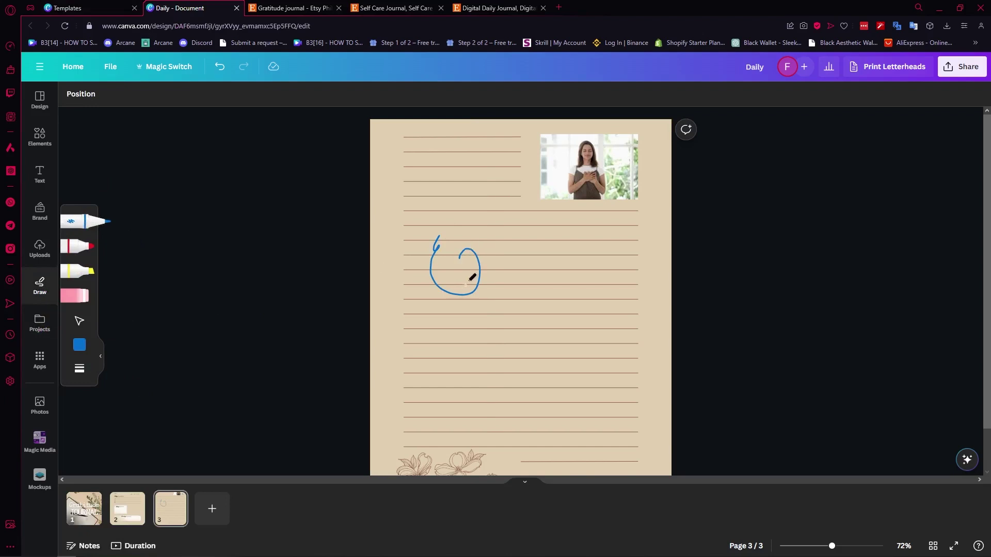
# - Browse the projects and the catalogue of Canva apps, and return to the "notebook lines" template results
pyautogui.click(46, 325)
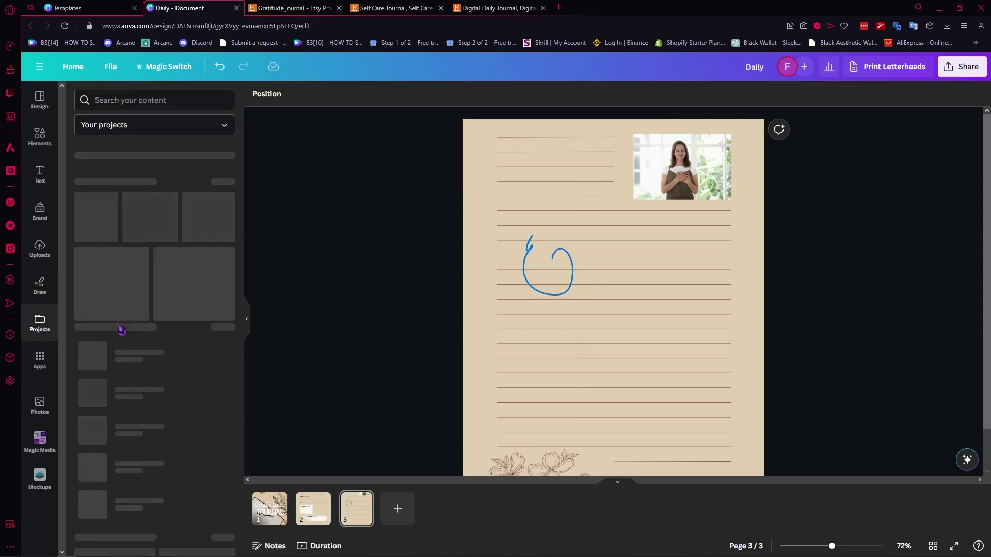
pyautogui.click(47, 367)
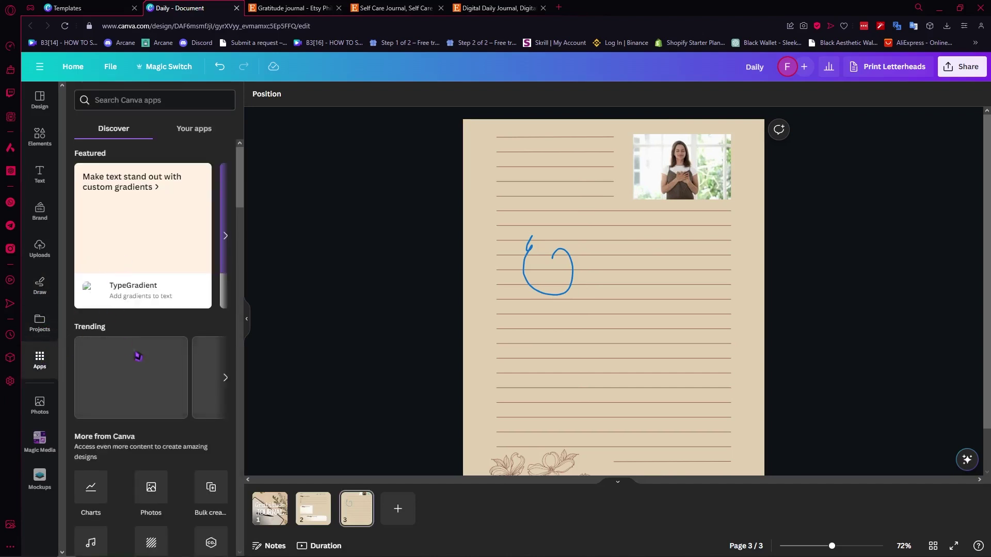
pyautogui.scroll(-8, 124, 305)
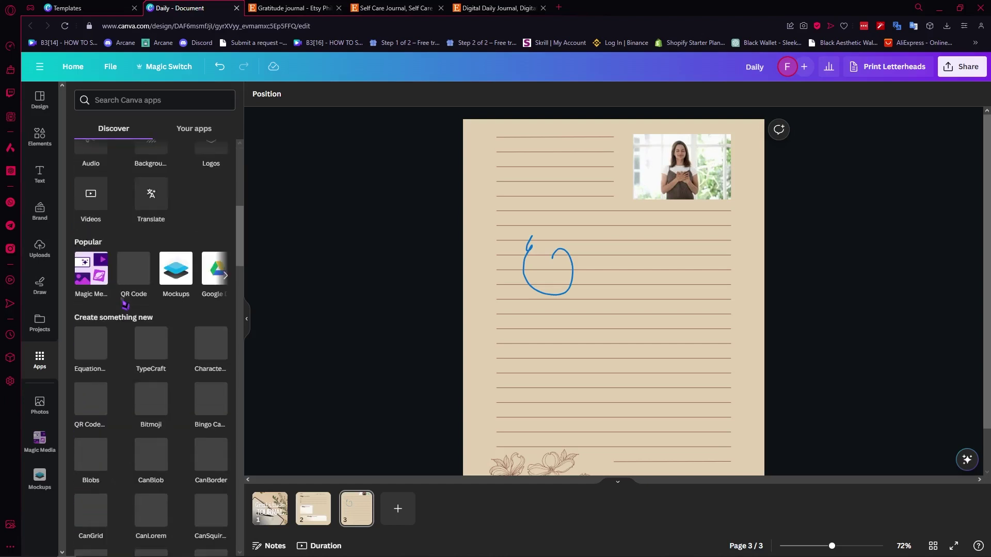
pyautogui.scroll(-3, 155, 355)
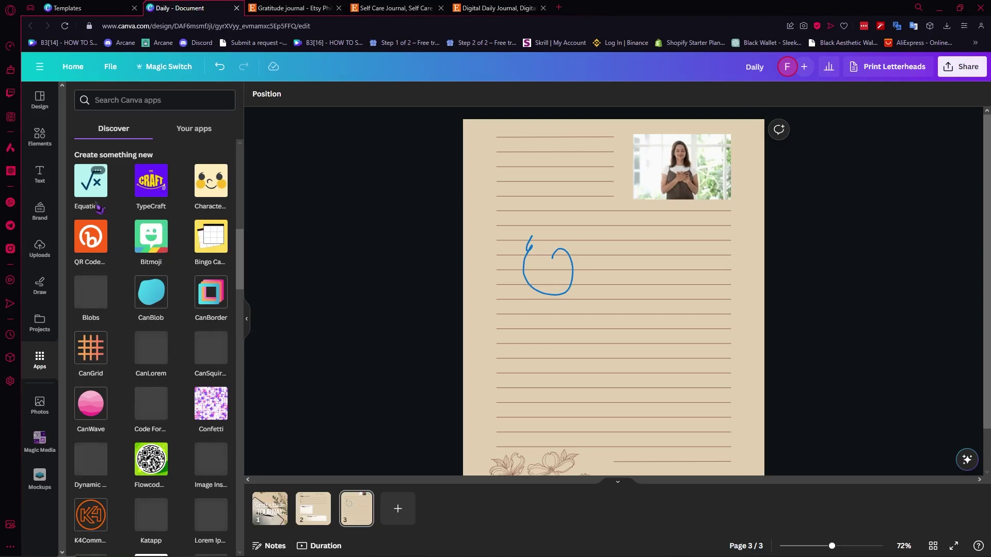
pyautogui.scroll(-8, 102, 241)
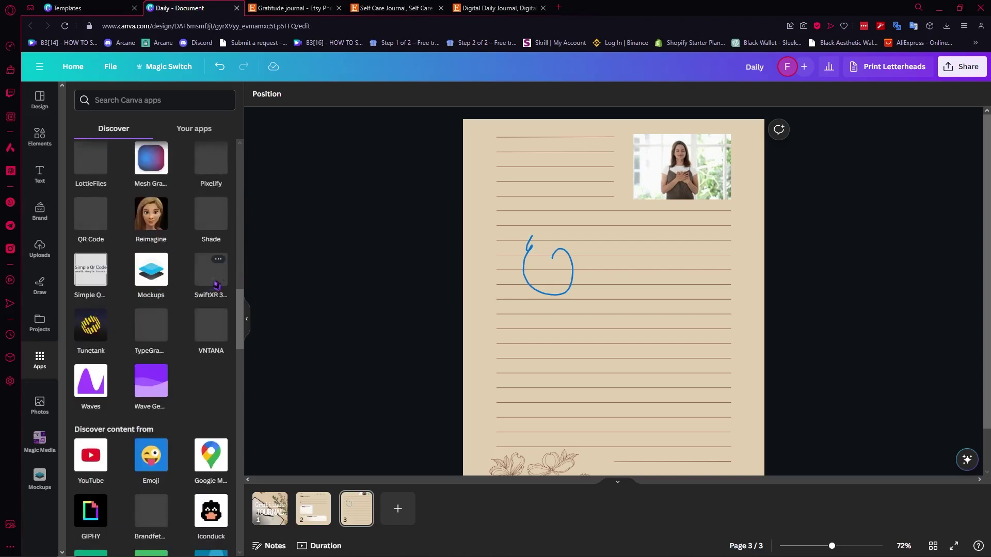
pyautogui.scroll(1, 145, 320)
pyautogui.scroll(10, 144, 320)
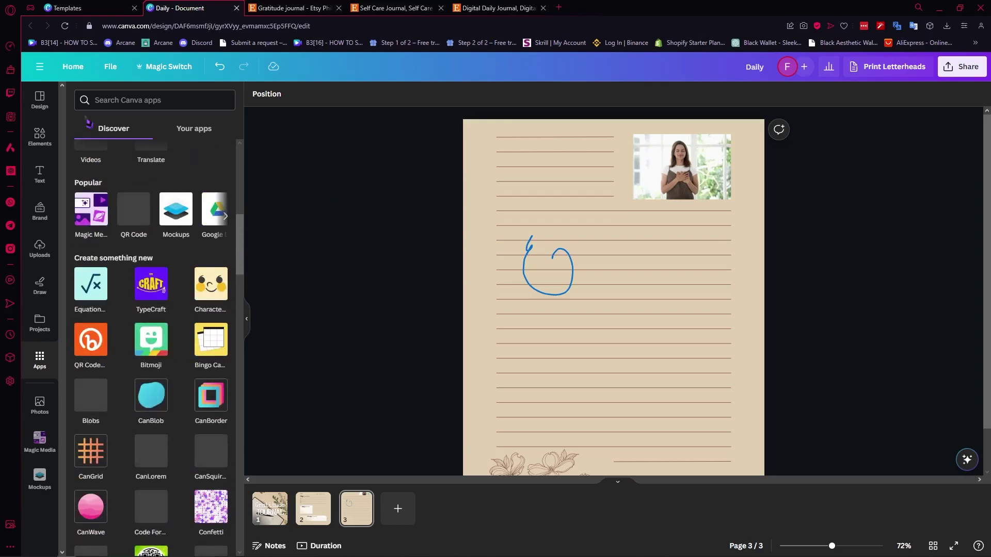
pyautogui.click(40, 101)
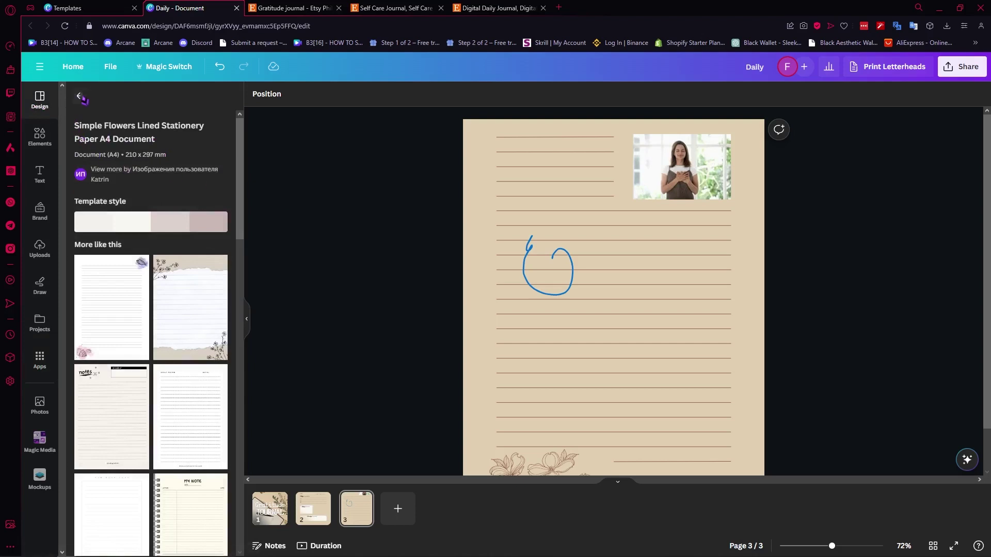
pyautogui.click(80, 97)
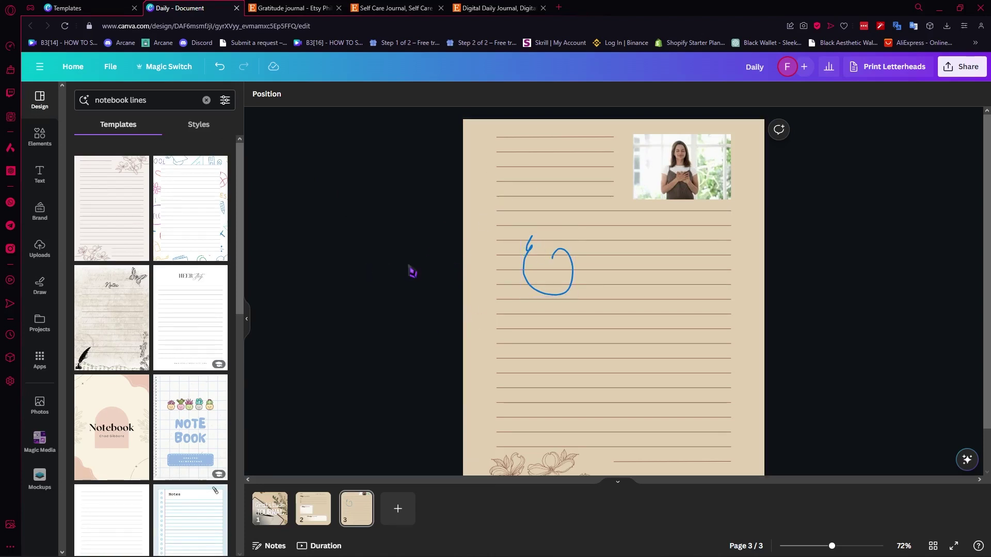
# - Rename the design as "sample journal"
pyautogui.click(767, 73)
pyautogui.write('sample journal')
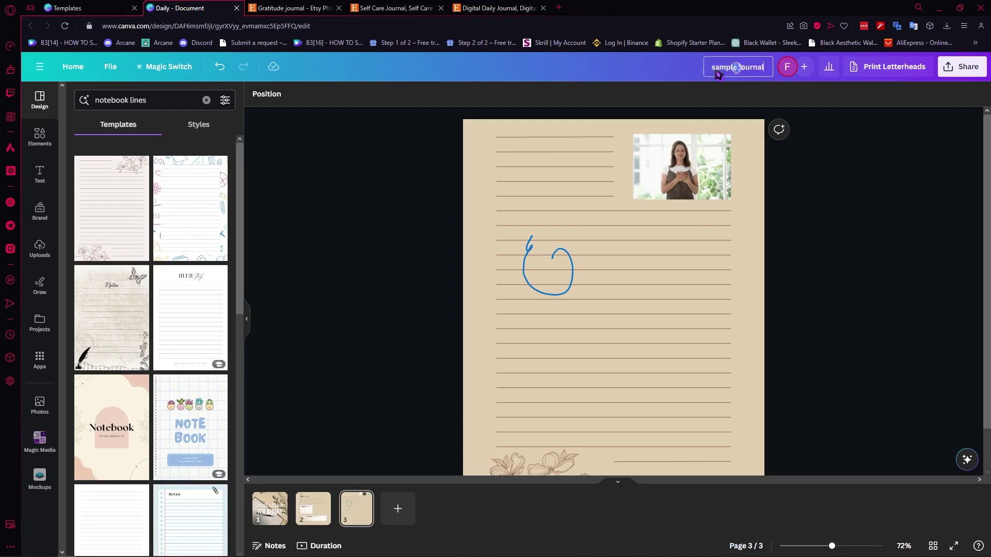
pyautogui.click(909, 106)
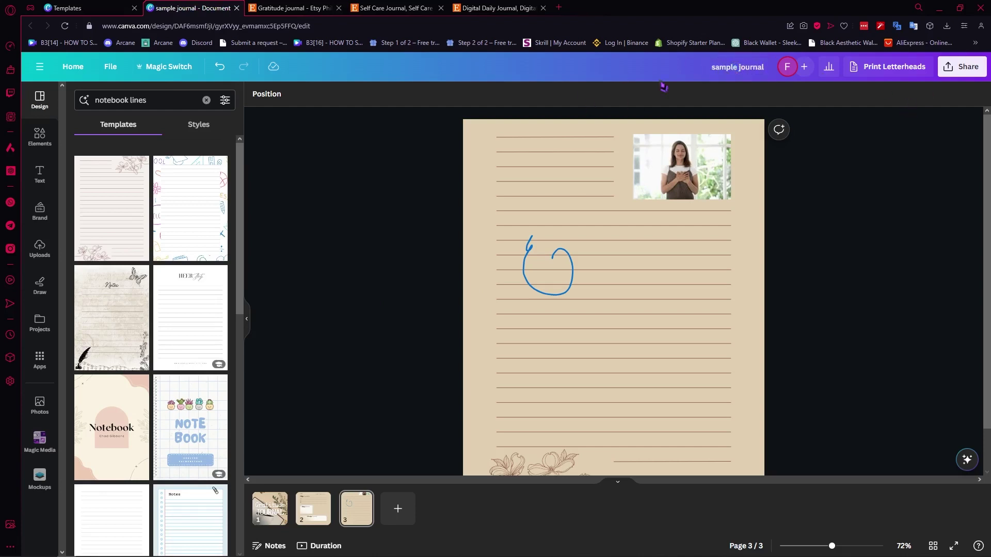
# - Open the design's download settings and set the file type to PDF Print
pyautogui.click(961, 67)
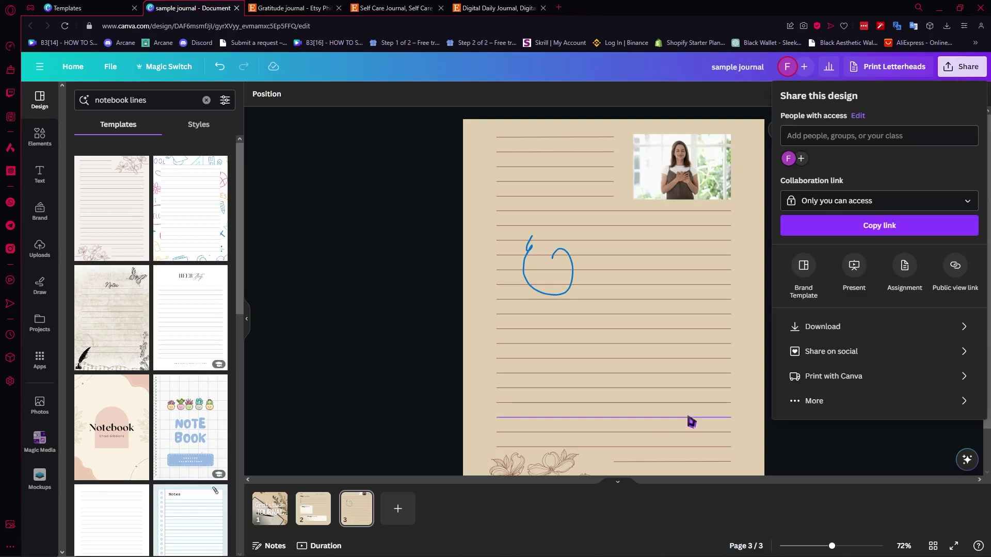
pyautogui.click(838, 335)
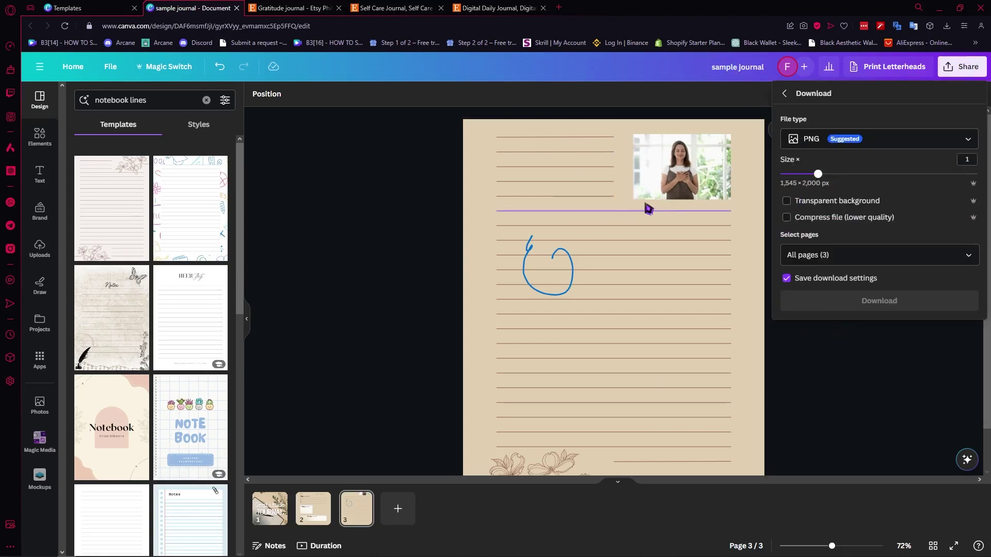
pyautogui.click(915, 144)
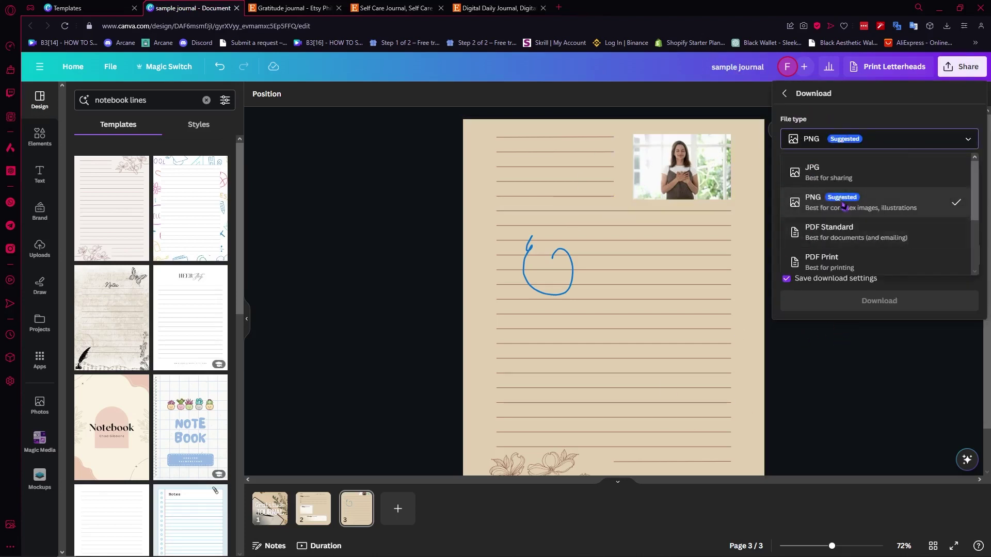
pyautogui.scroll(-3, 871, 209)
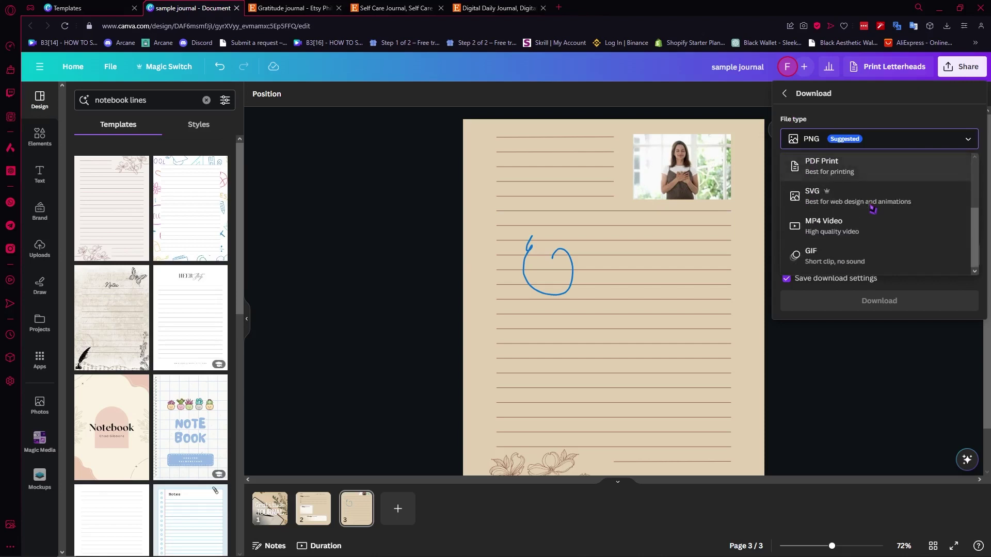
pyautogui.scroll(3, 872, 209)
pyautogui.scroll(-2, 835, 240)
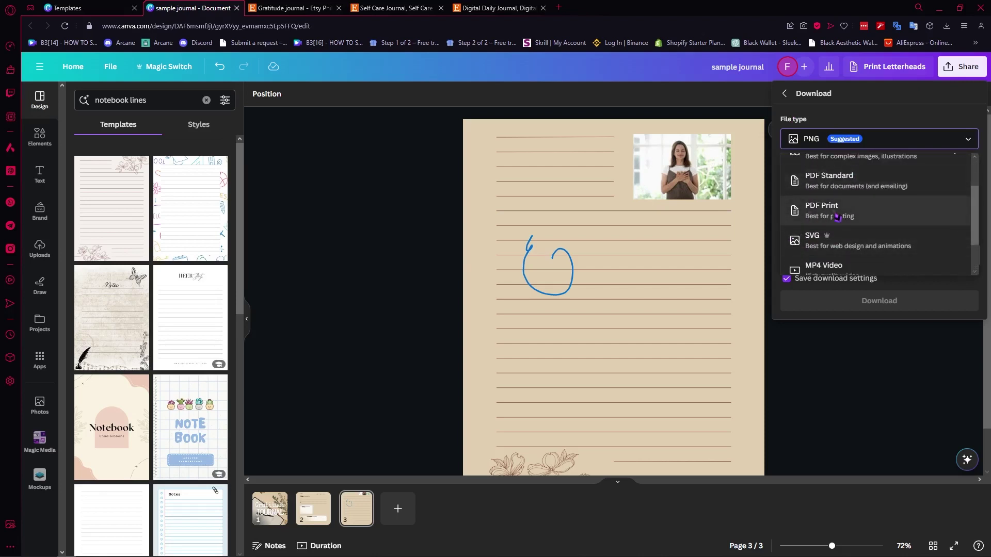
pyautogui.click(836, 217)
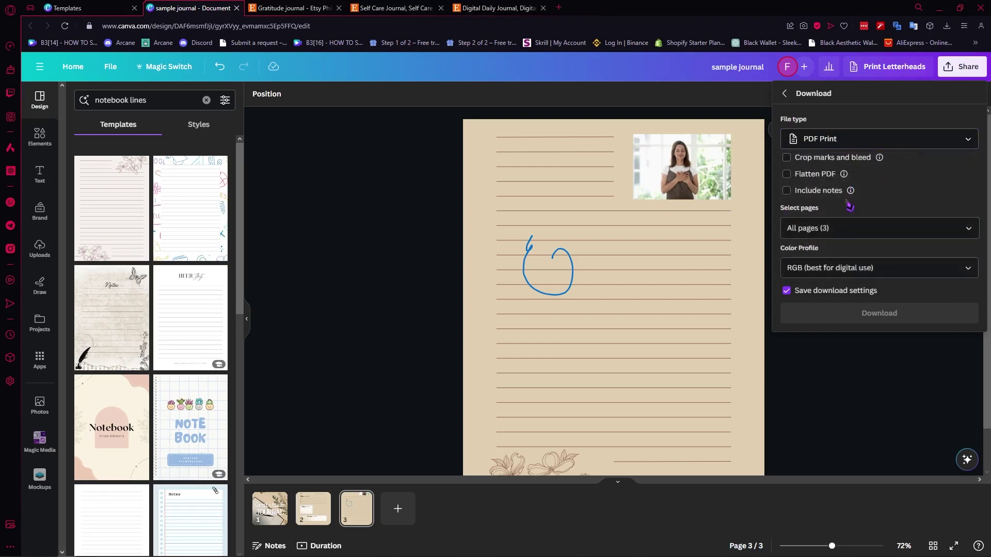